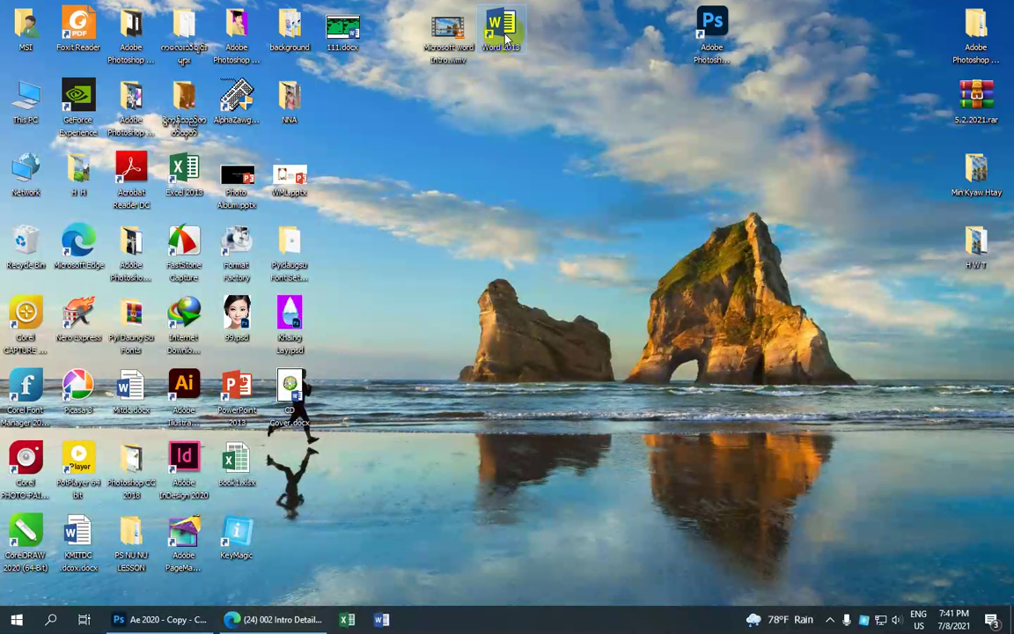
Launch Word 2013 with a new blank document and open the Insert Picture dialog
double_click(506, 33)
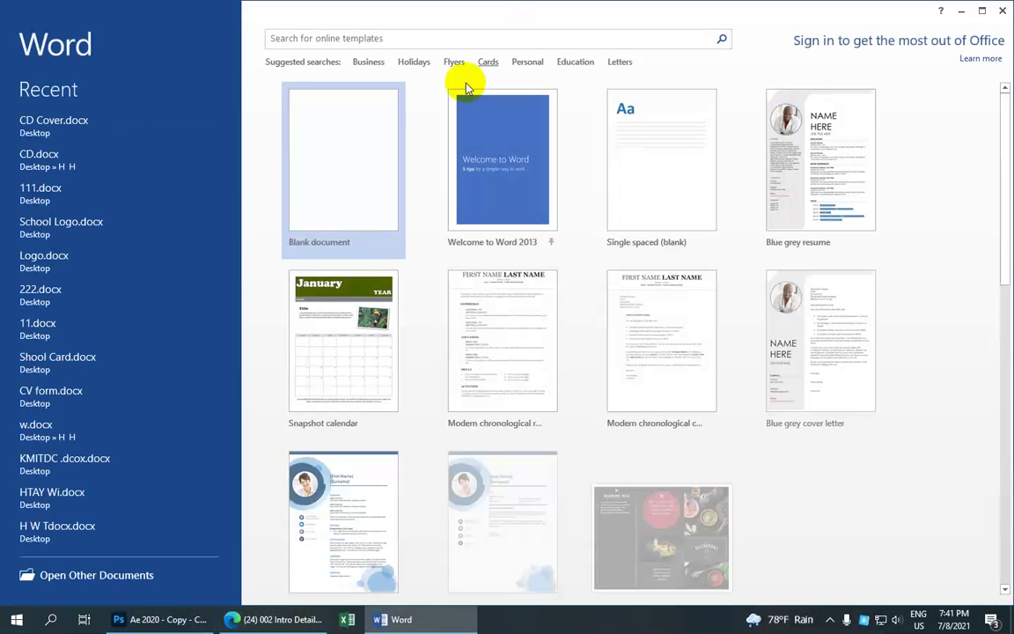
click(361, 191)
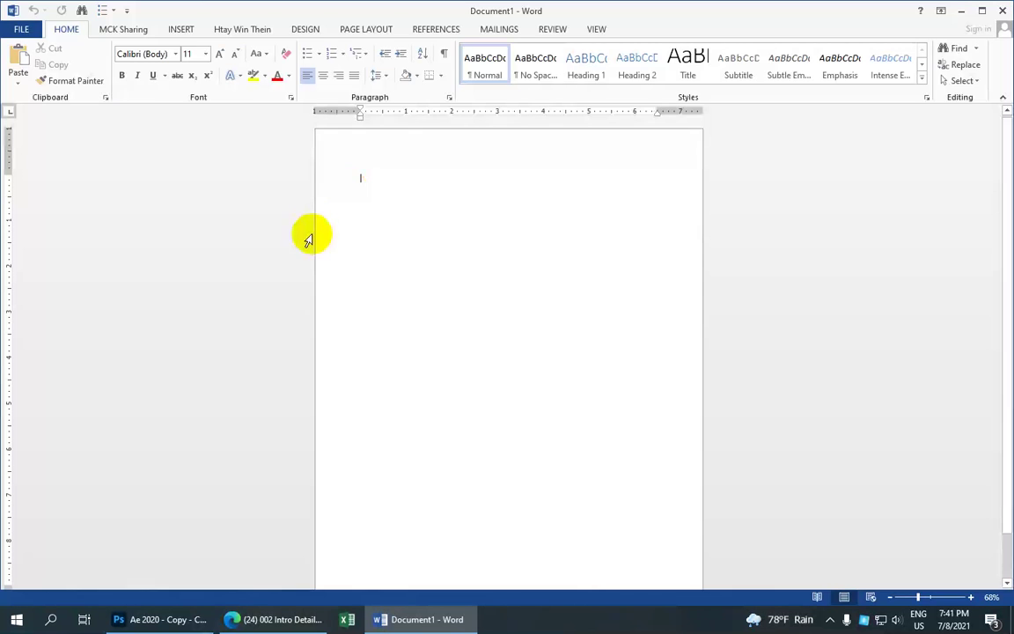
click(180, 32)
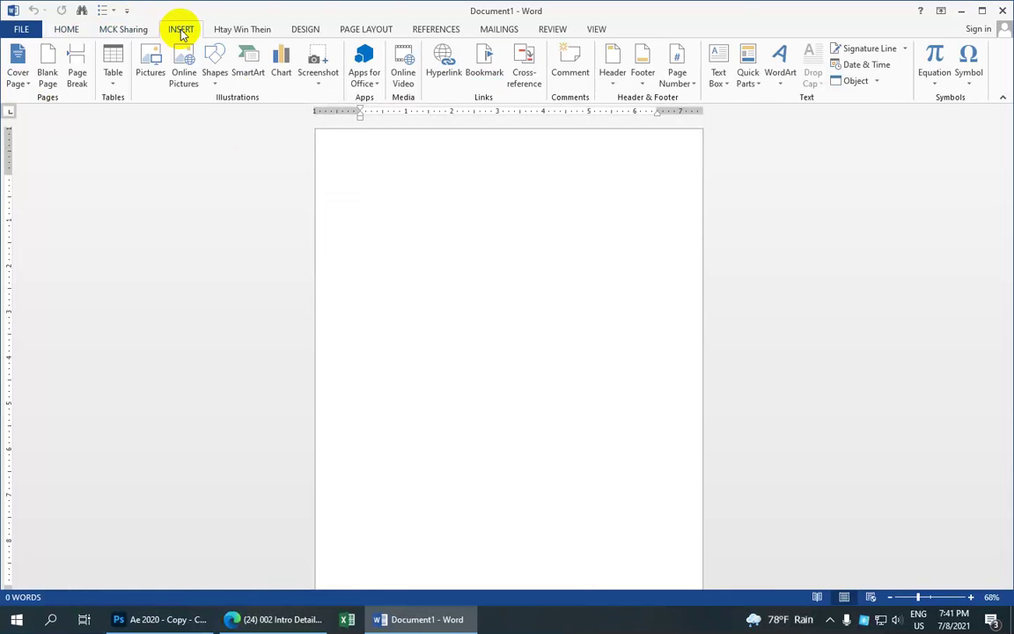
click(150, 58)
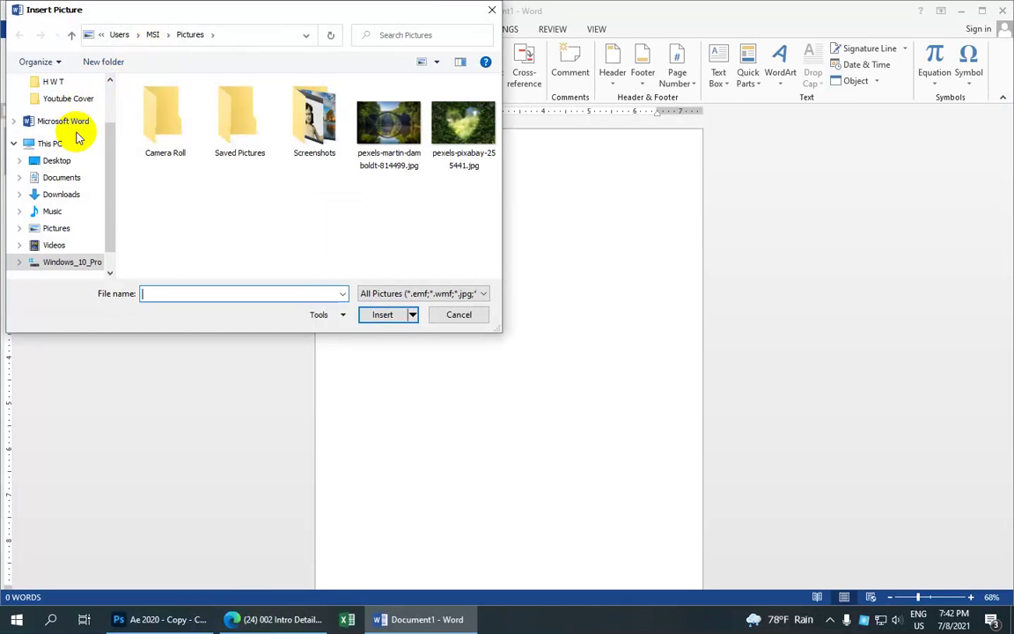
Insert the photo 15.jpg from the Desktop's H H folder into the document
scroll(77, 132, up, 2)
click(77, 102)
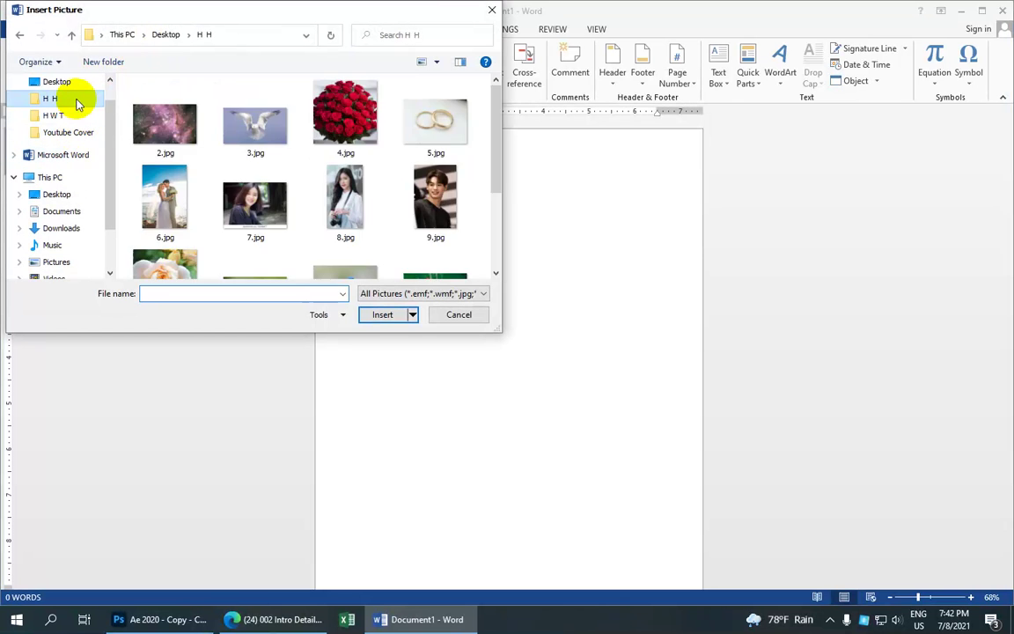
scroll(301, 154, down, 2)
scroll(301, 154, down, 1)
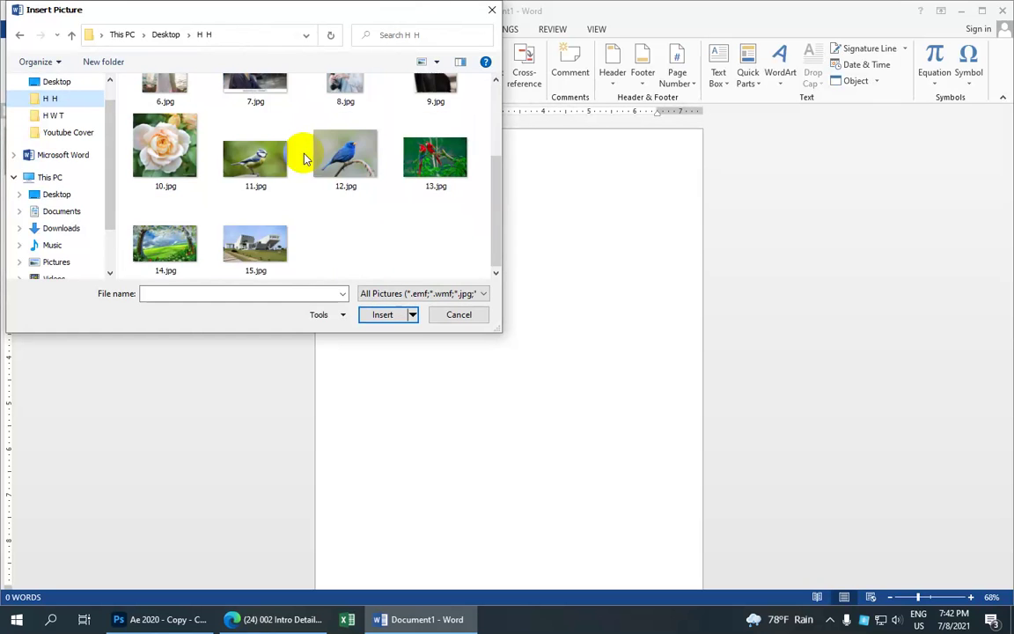
click(251, 242)
click(382, 314)
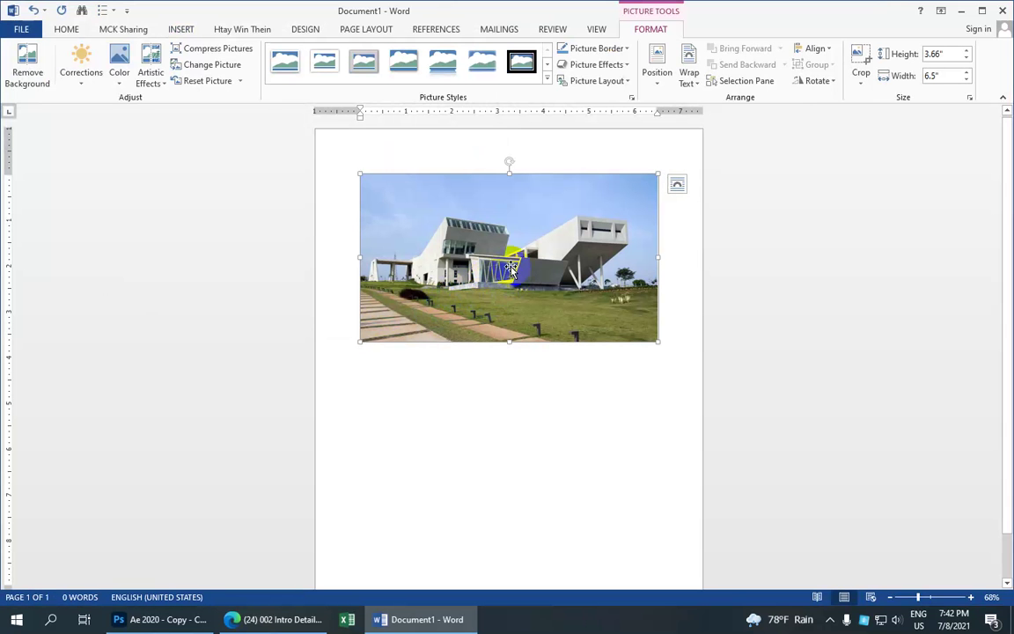
Give the photo square wrapping, shift it slightly, and enlarge it to 4.15" by 7.38"
click(691, 81)
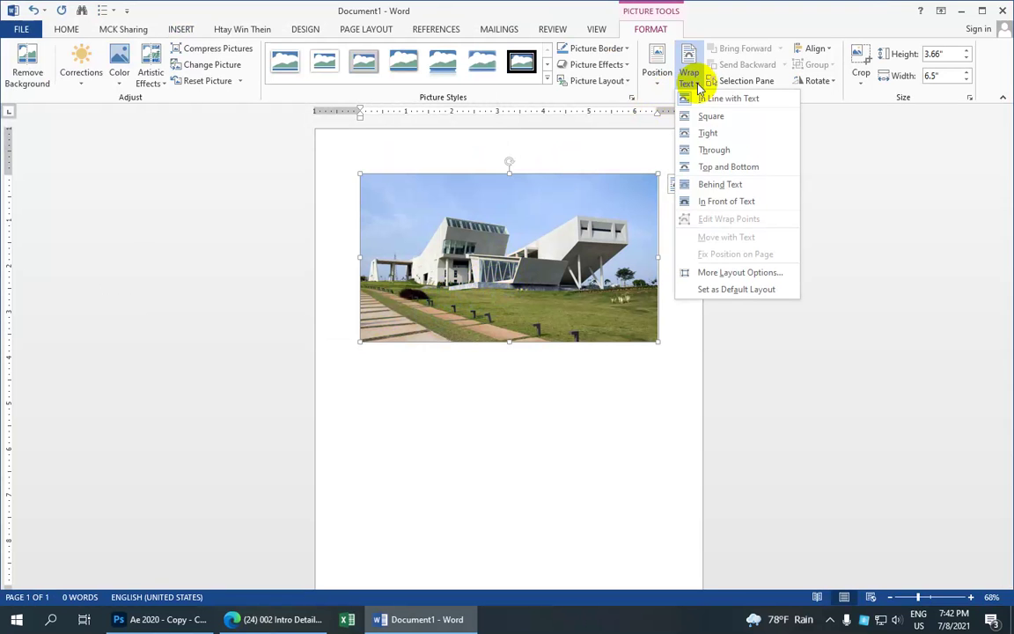
click(709, 119)
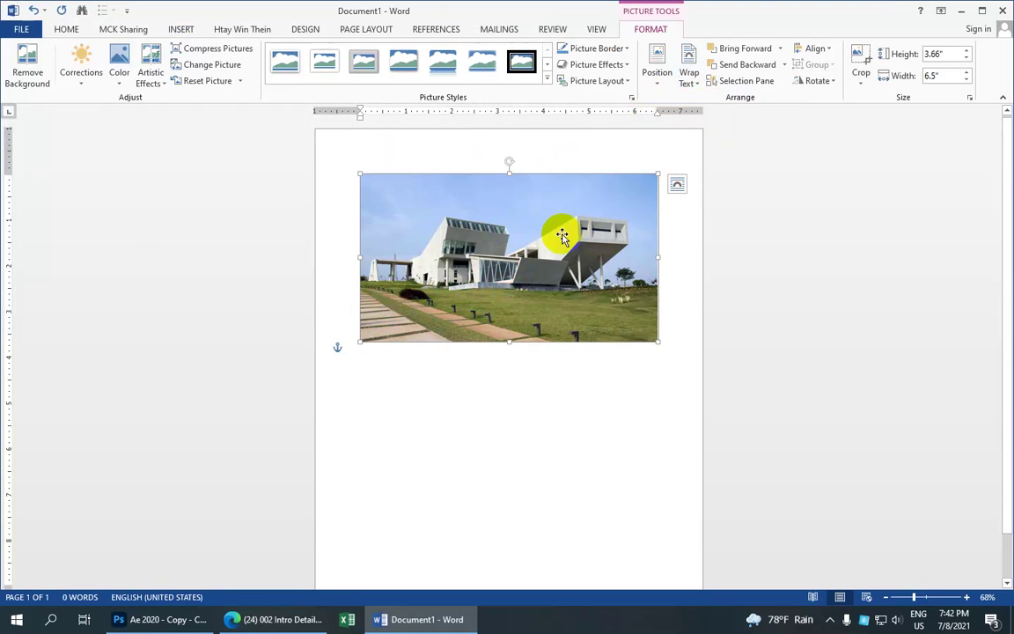
drag(546, 219, 538, 235)
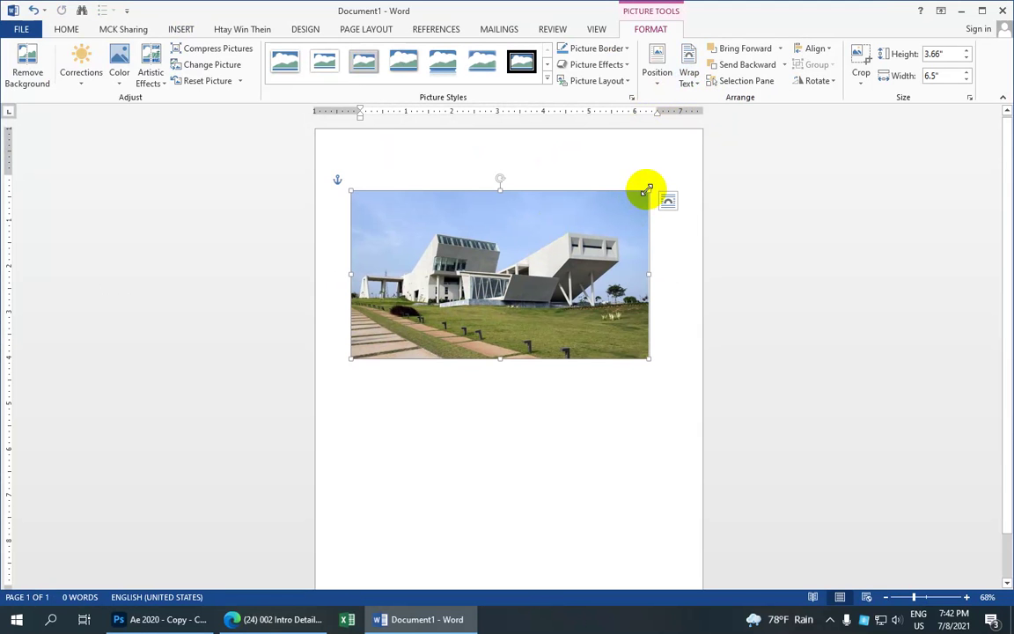
mouse_move(647, 190)
mouse_down()
mouse_move(661, 168)
mouse_move(573, 226)
mouse_up()
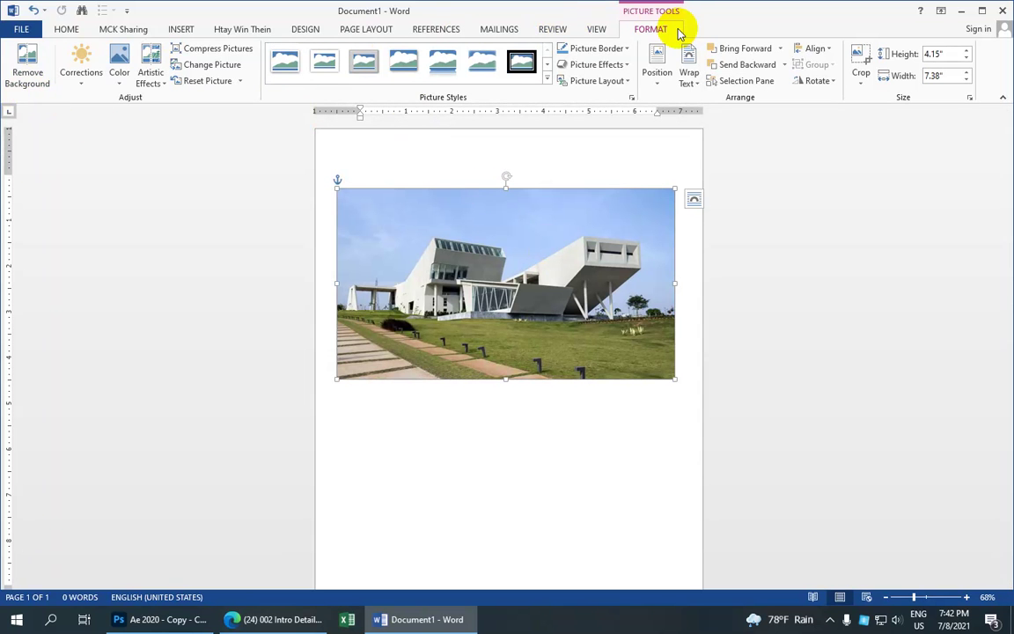
Start Remove Background and stretch the marquee's left and right edges across the building
click(28, 63)
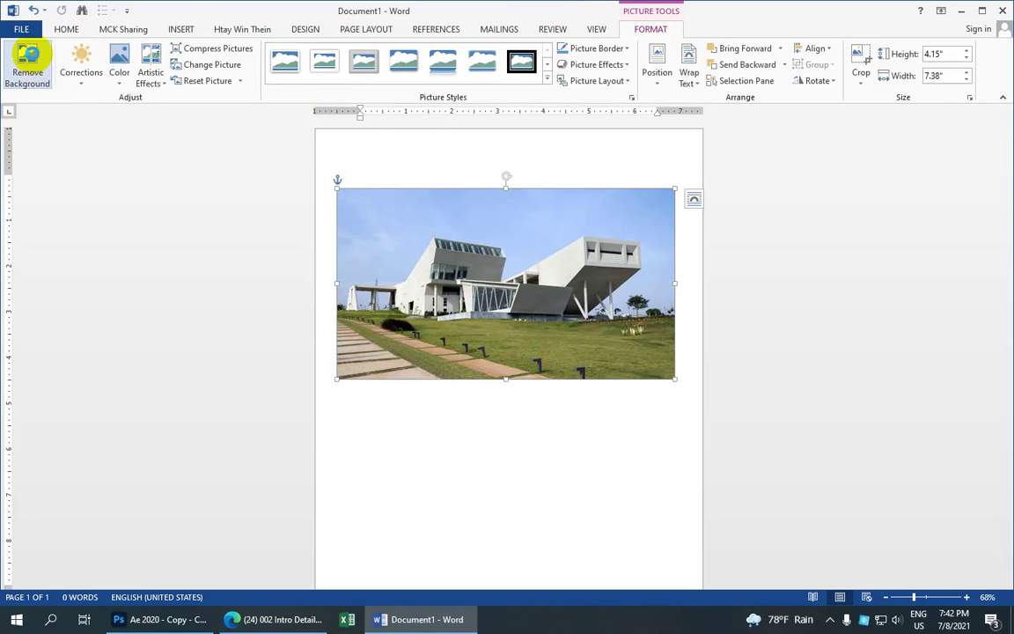
click(445, 340)
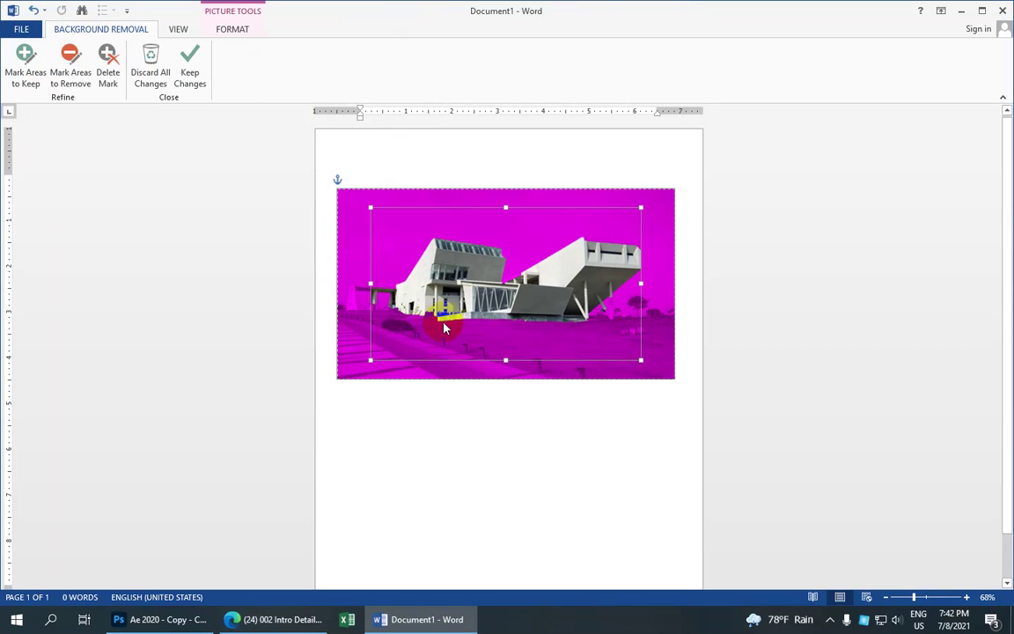
click(627, 285)
drag(640, 283, 657, 283)
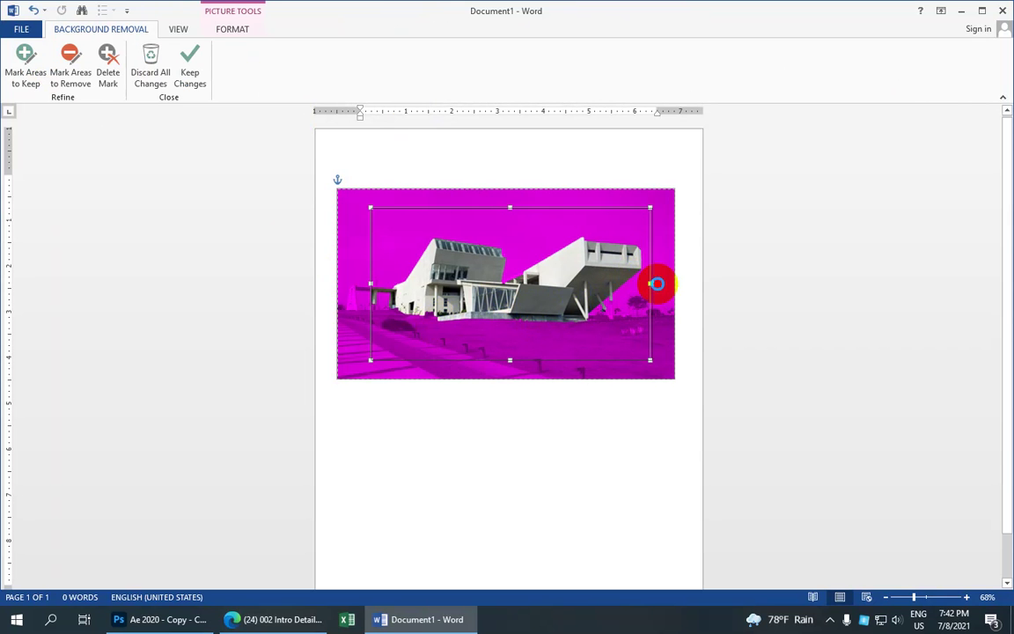
click(370, 284)
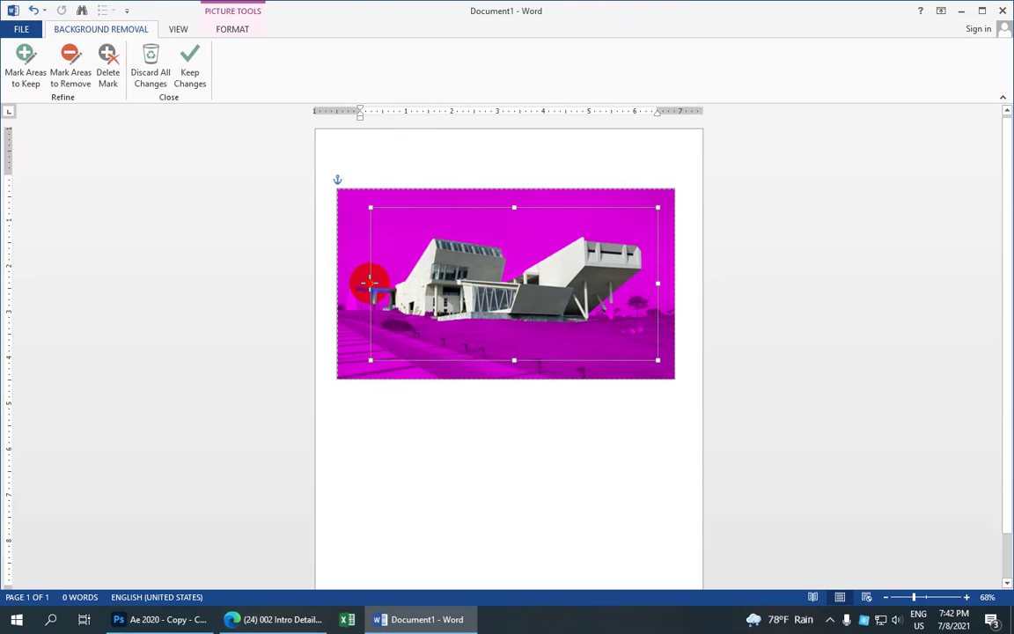
drag(371, 284, 353, 285)
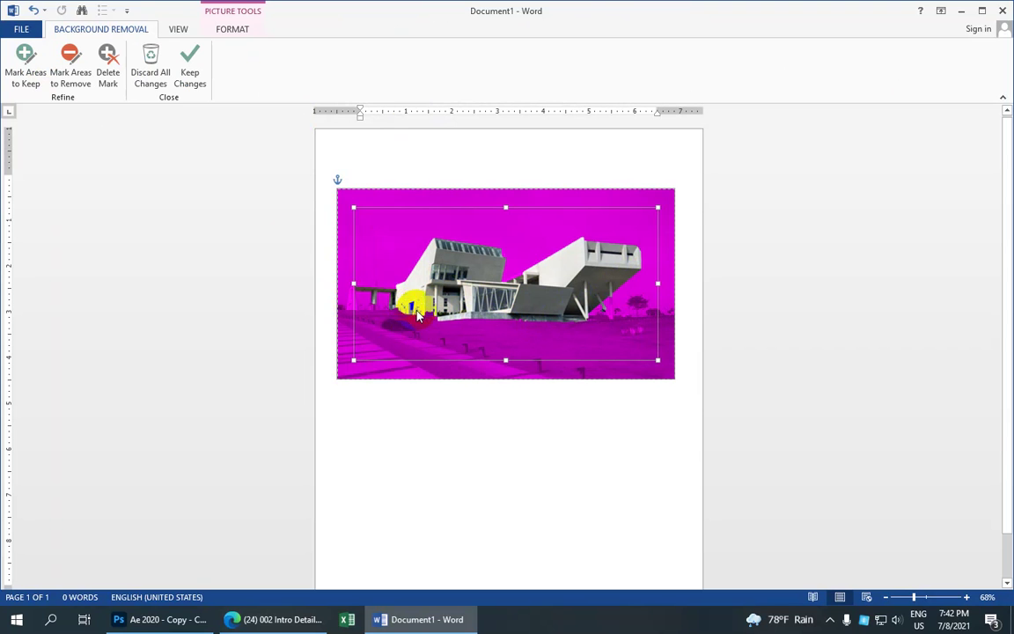
Draw keep marks over the lawn, both building ends, the right wing and the gap between wings
click(25, 57)
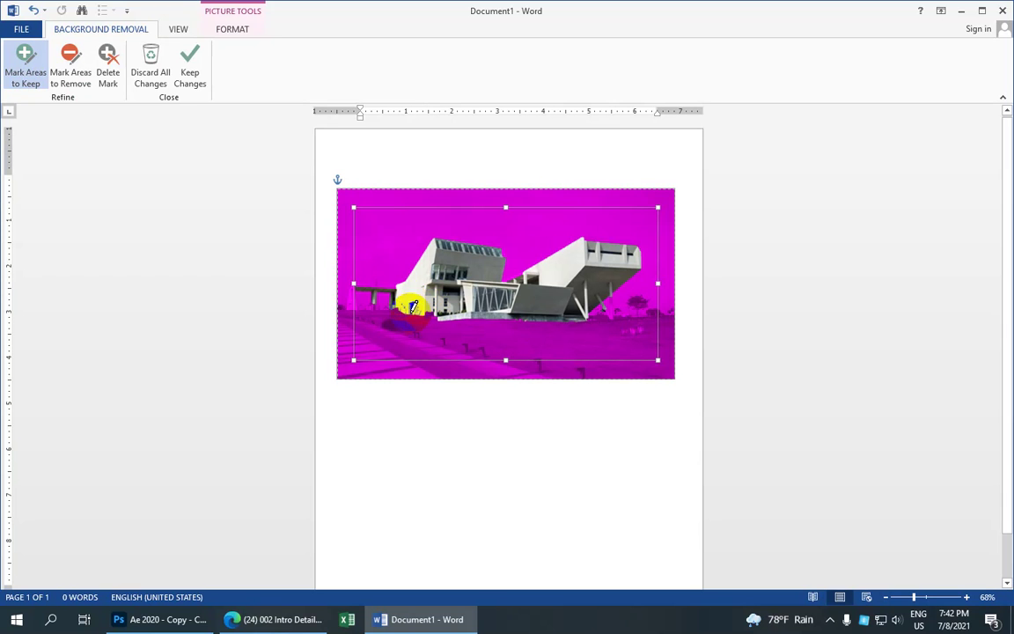
mouse_move(413, 305)
mouse_down()
mouse_move(396, 301)
mouse_move(392, 316)
mouse_up()
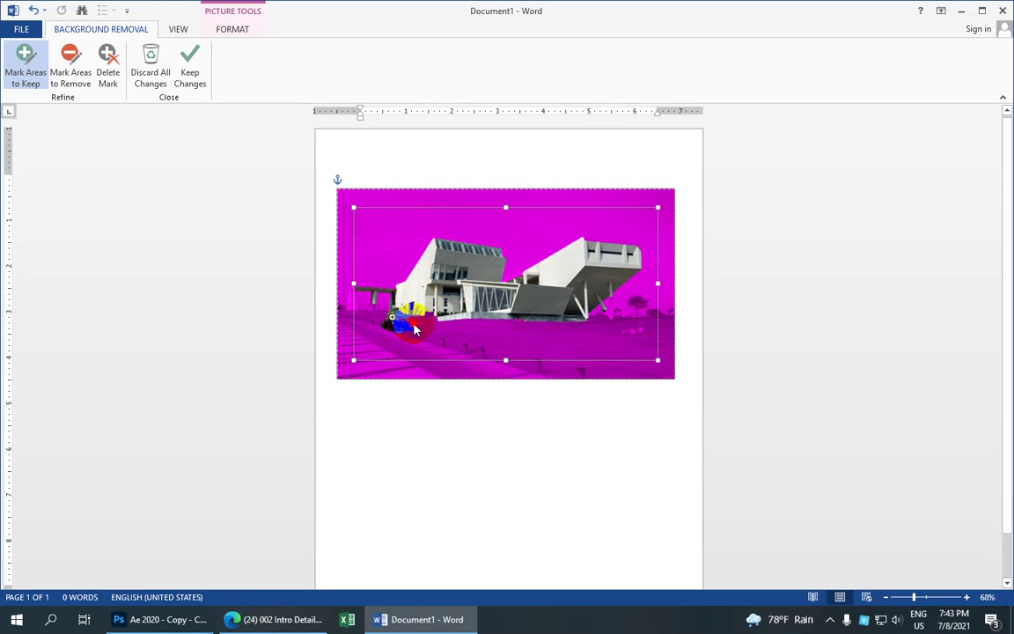
mouse_move(405, 325)
mouse_down()
mouse_move(426, 332)
mouse_move(432, 314)
mouse_move(455, 330)
mouse_move(578, 351)
mouse_move(602, 345)
mouse_move(600, 324)
mouse_move(616, 312)
mouse_up()
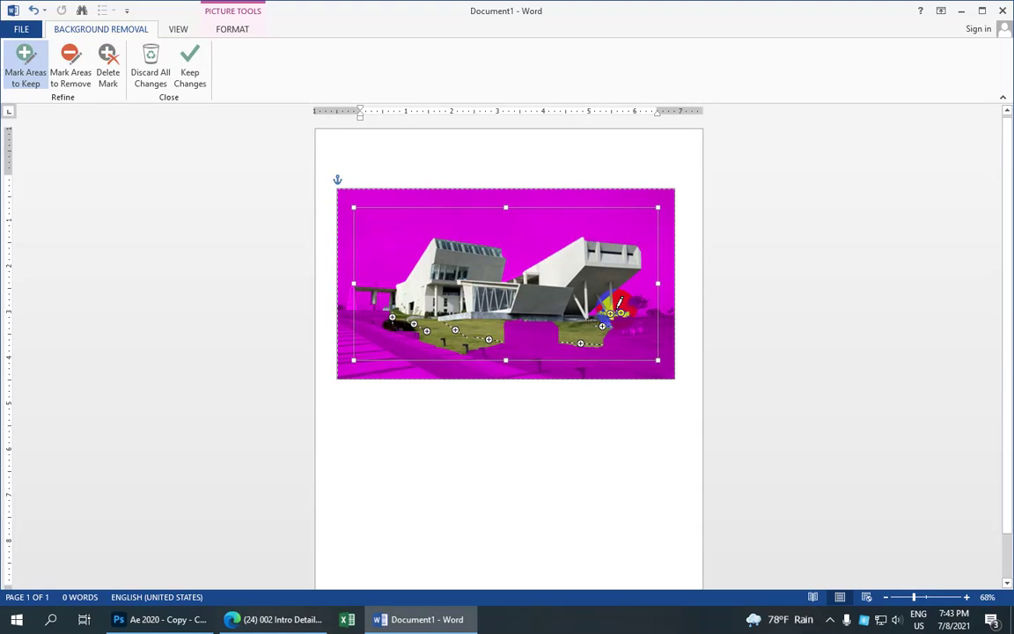
mouse_move(515, 324)
mouse_down()
mouse_move(514, 313)
mouse_move(521, 340)
mouse_move(563, 346)
mouse_up()
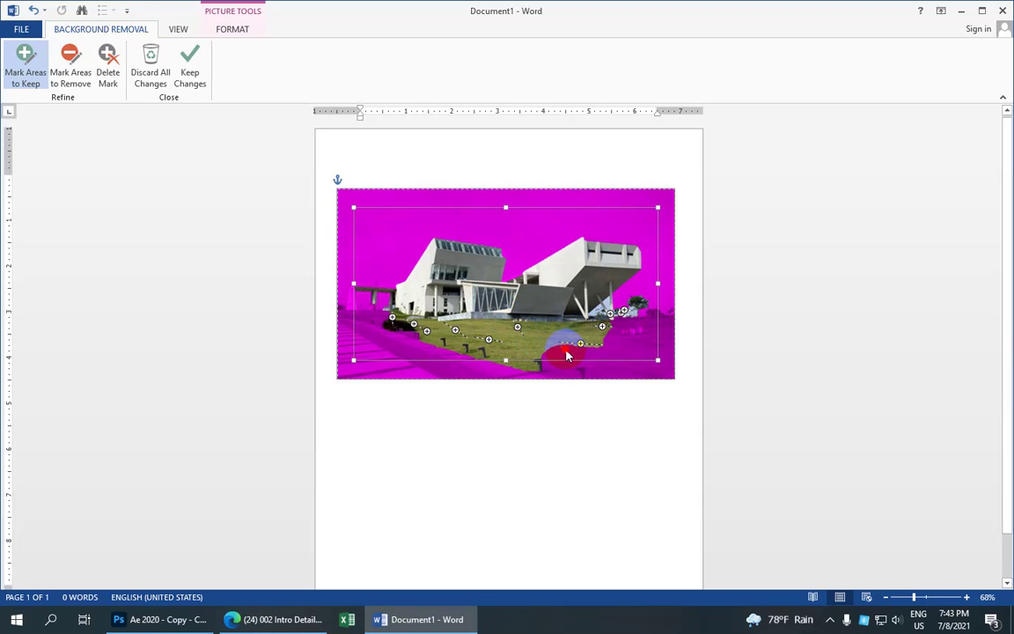
mouse_move(633, 310)
mouse_down()
mouse_move(641, 304)
mouse_move(618, 303)
mouse_move(626, 290)
mouse_up()
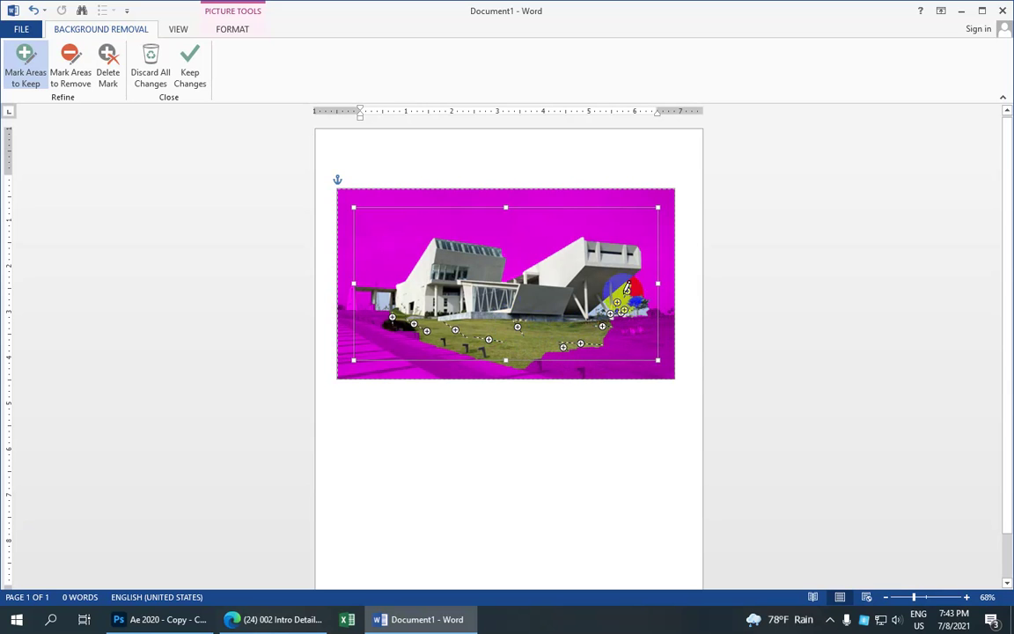
mouse_move(516, 261)
mouse_down()
mouse_move(528, 256)
mouse_move(515, 262)
mouse_move(514, 236)
mouse_move(548, 250)
mouse_up()
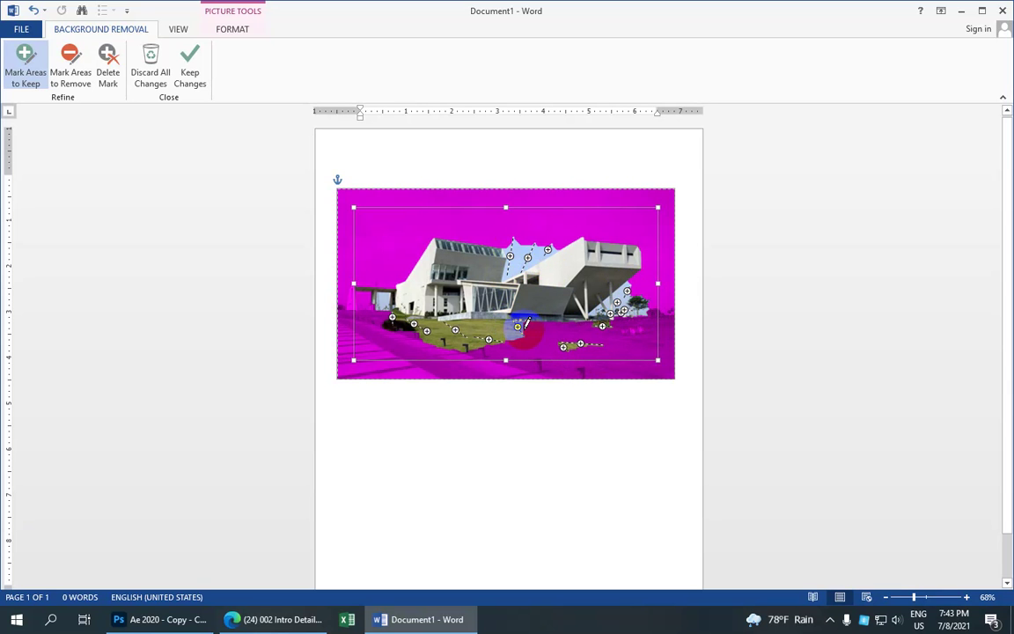
drag(539, 342, 533, 336)
mouse_move(607, 334)
mouse_down()
mouse_move(626, 334)
mouse_move(630, 323)
mouse_move(649, 331)
mouse_up()
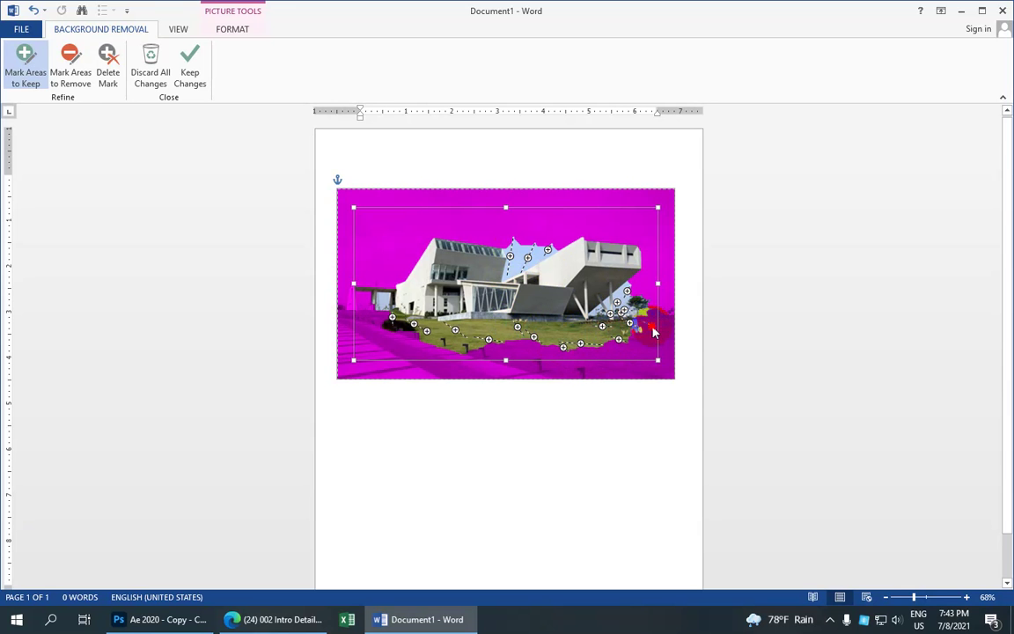
drag(640, 283, 645, 283)
mouse_move(488, 338)
mouse_down()
mouse_move(572, 361)
mouse_move(645, 347)
mouse_up()
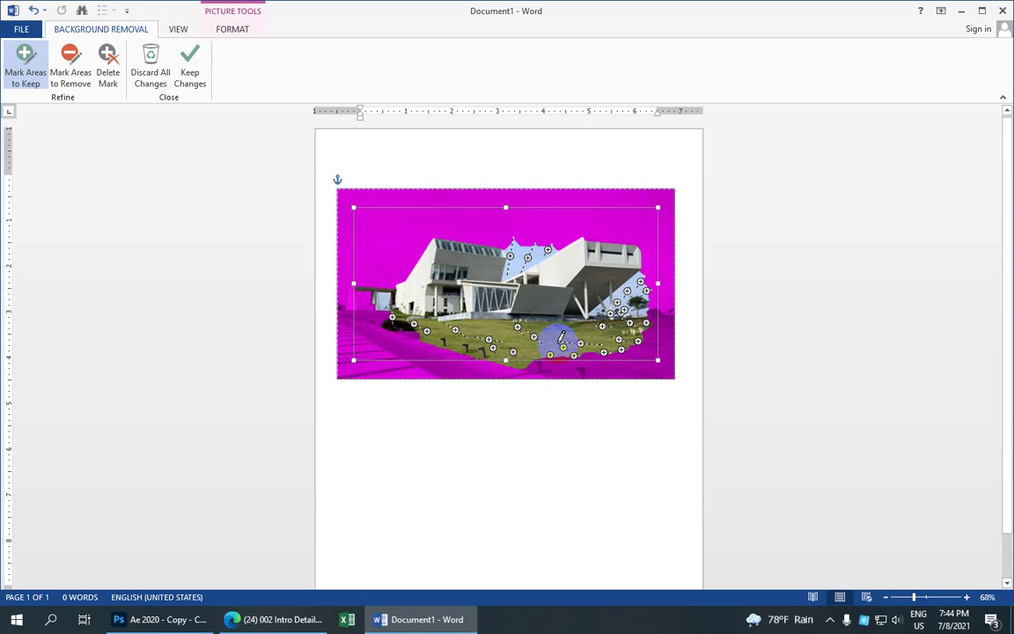
mouse_move(389, 293)
mouse_down()
mouse_move(362, 305)
mouse_move(370, 318)
mouse_up()
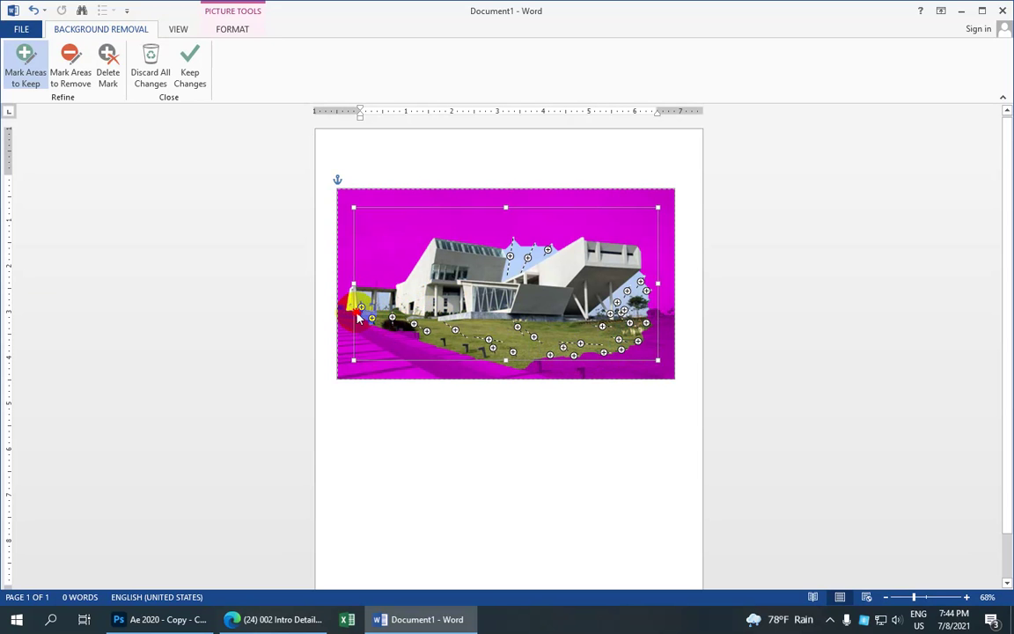
Add keep marks along the left edge, lower-right grass, right edge and under the roof
mouse_move(359, 318)
mouse_down()
mouse_move(361, 327)
mouse_move(362, 308)
mouse_up()
drag(348, 251, 361, 284)
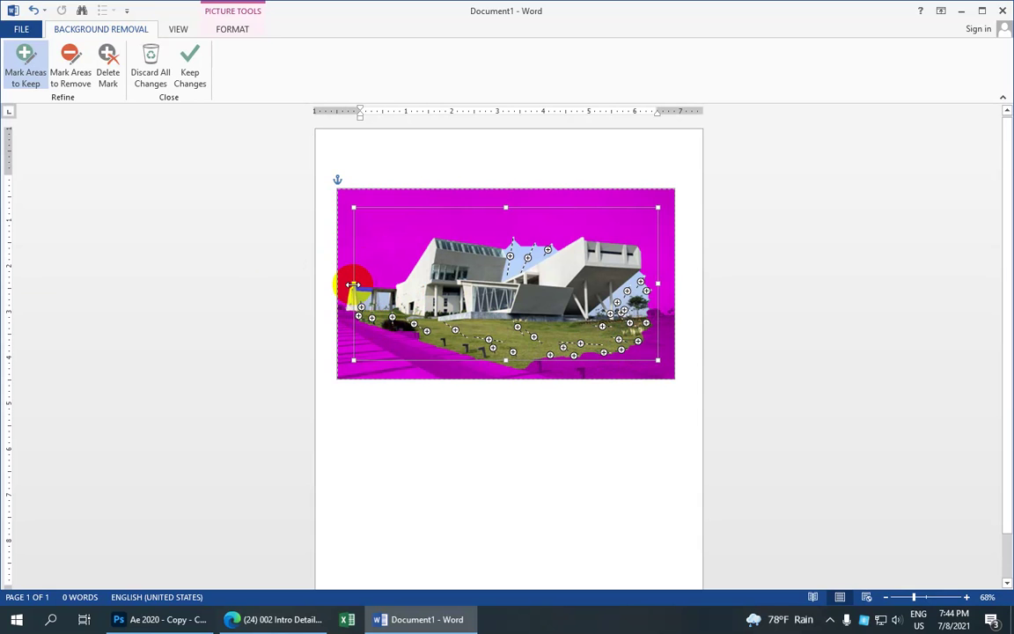
drag(352, 282, 344, 280)
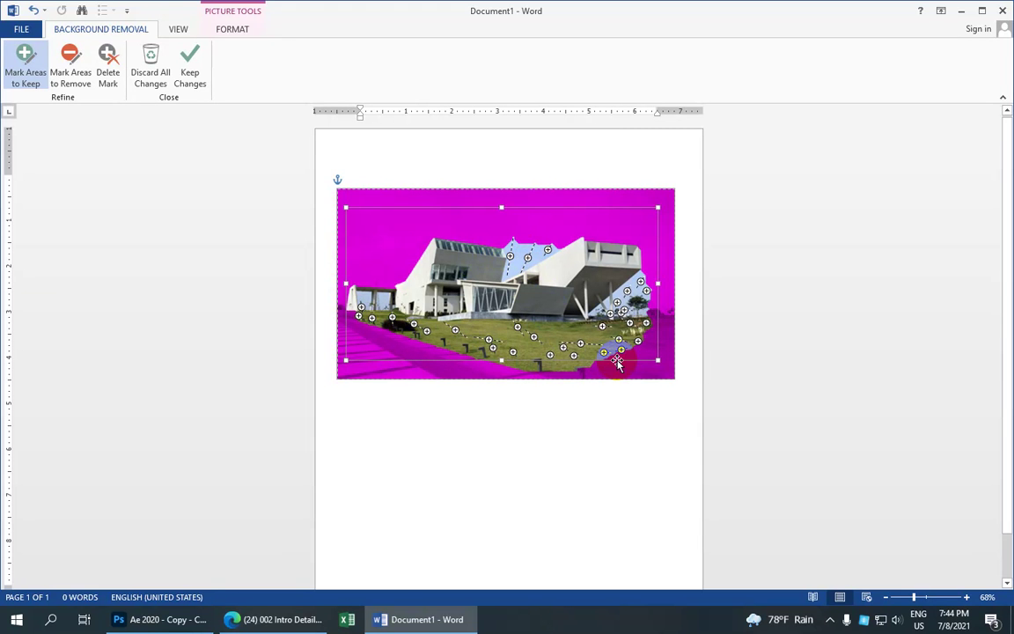
drag(618, 354, 652, 315)
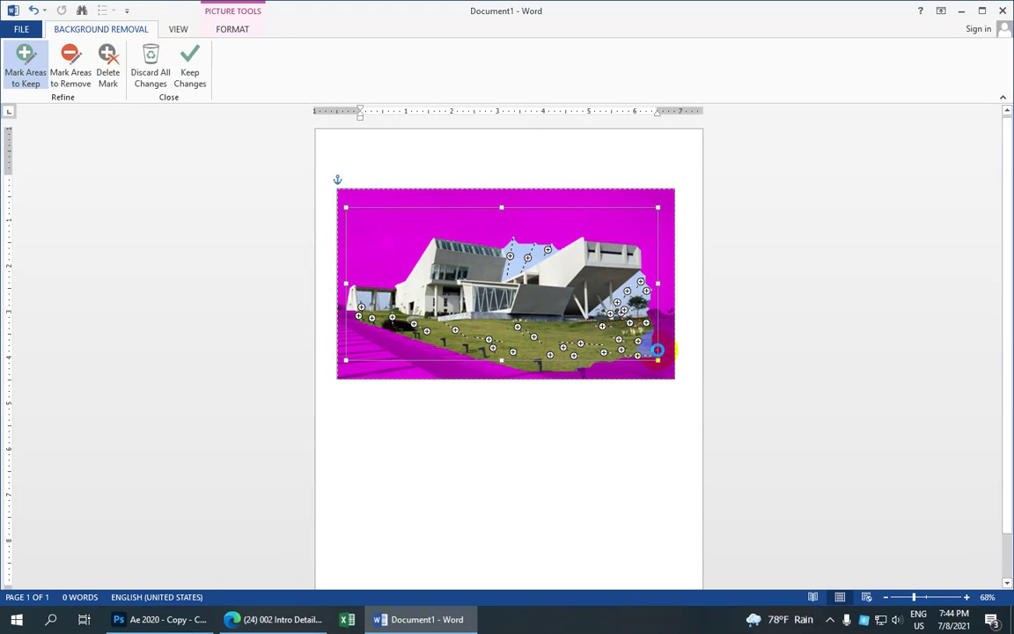
mouse_move(654, 320)
mouse_down()
mouse_move(653, 299)
mouse_move(662, 324)
mouse_move(656, 280)
mouse_up()
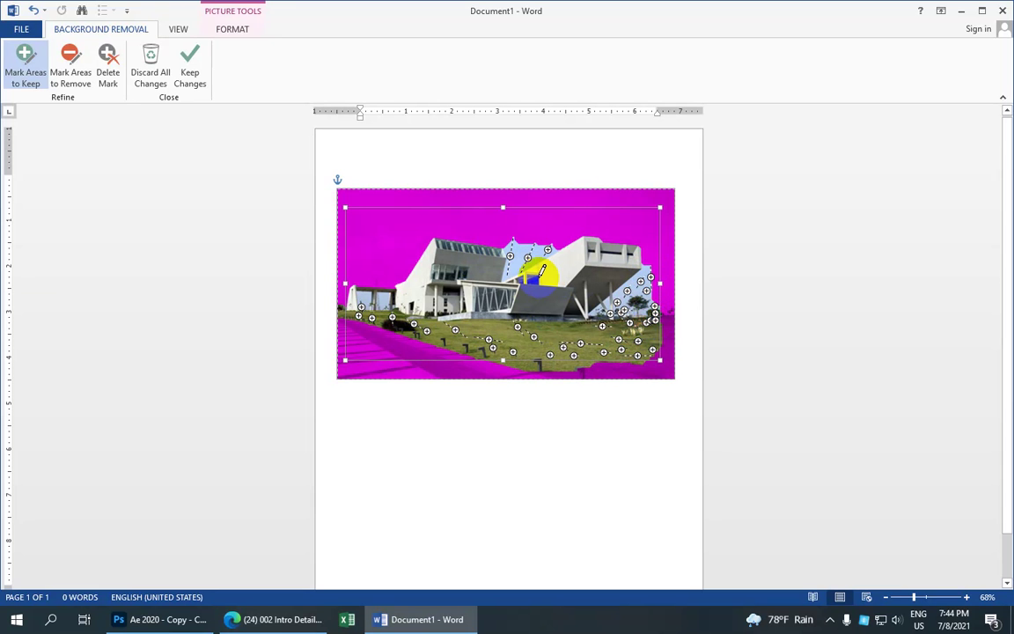
drag(516, 253, 526, 253)
Mark the sky around the roofline for removal and keep the background-removal changes
click(77, 76)
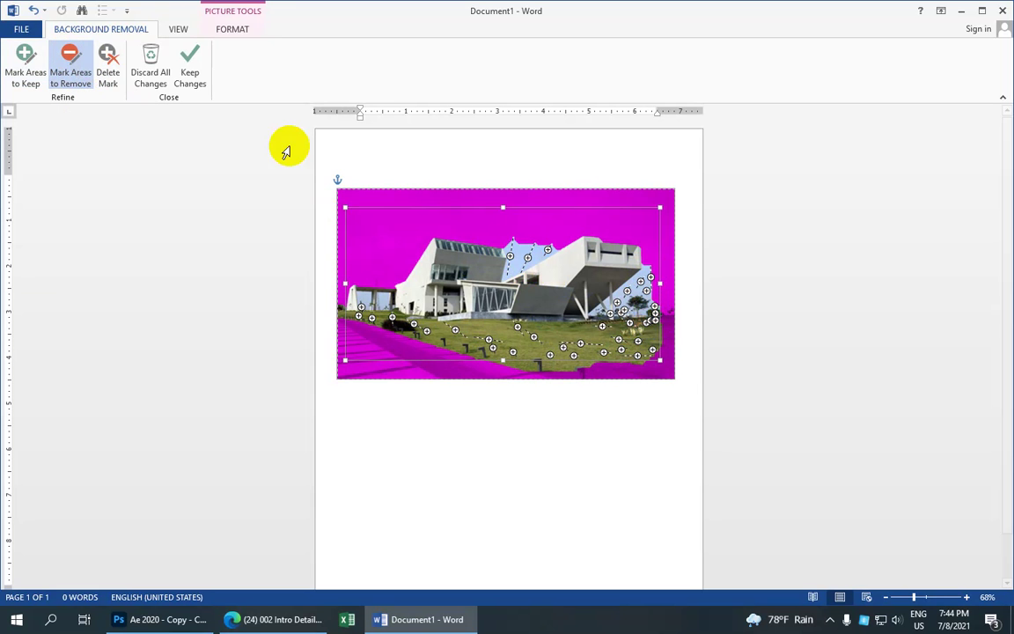
click(520, 241)
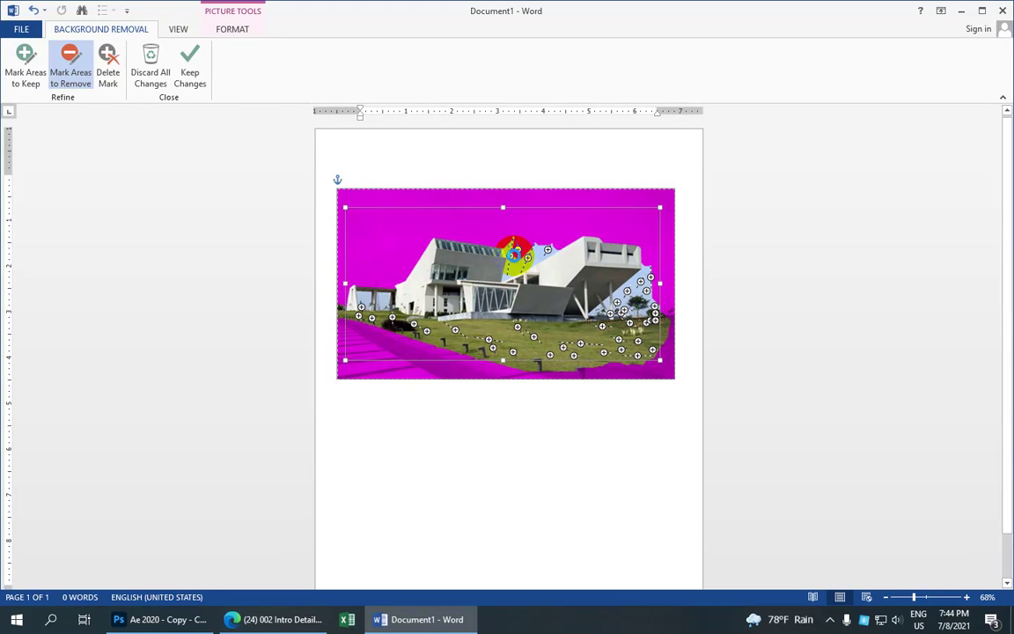
drag(522, 261, 545, 240)
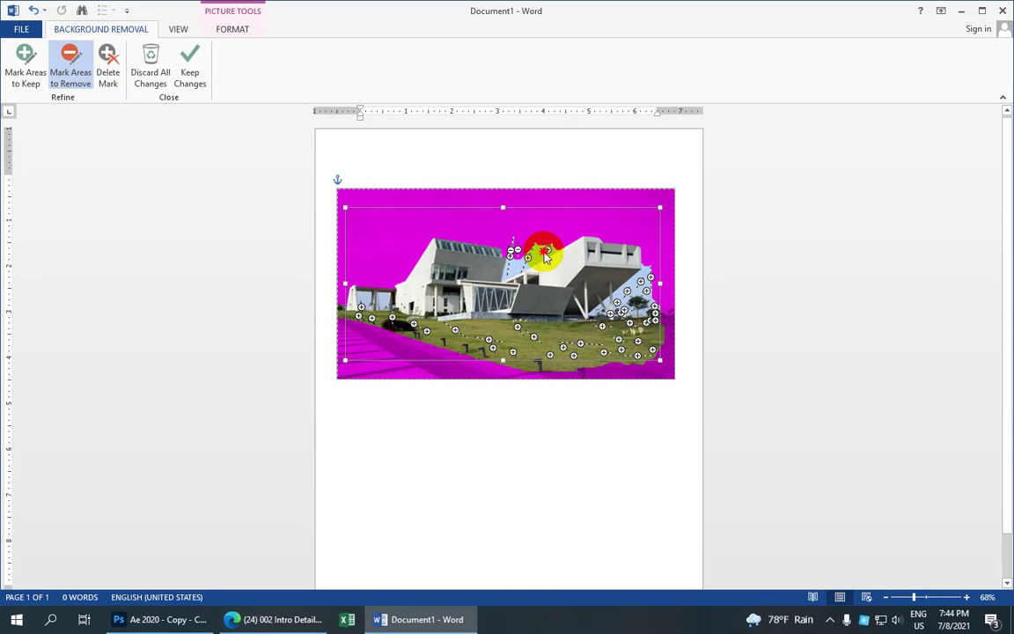
mouse_move(545, 235)
mouse_down()
mouse_move(541, 261)
mouse_move(516, 254)
mouse_move(508, 264)
mouse_move(539, 253)
mouse_up()
mouse_move(532, 257)
mouse_down()
mouse_move(553, 247)
mouse_move(509, 266)
mouse_up()
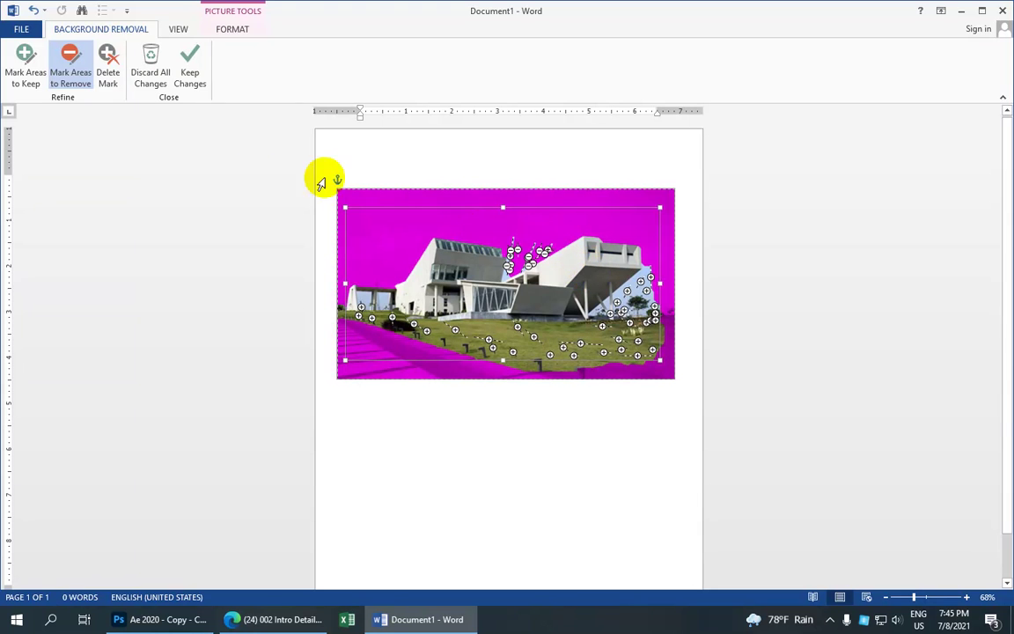
click(191, 62)
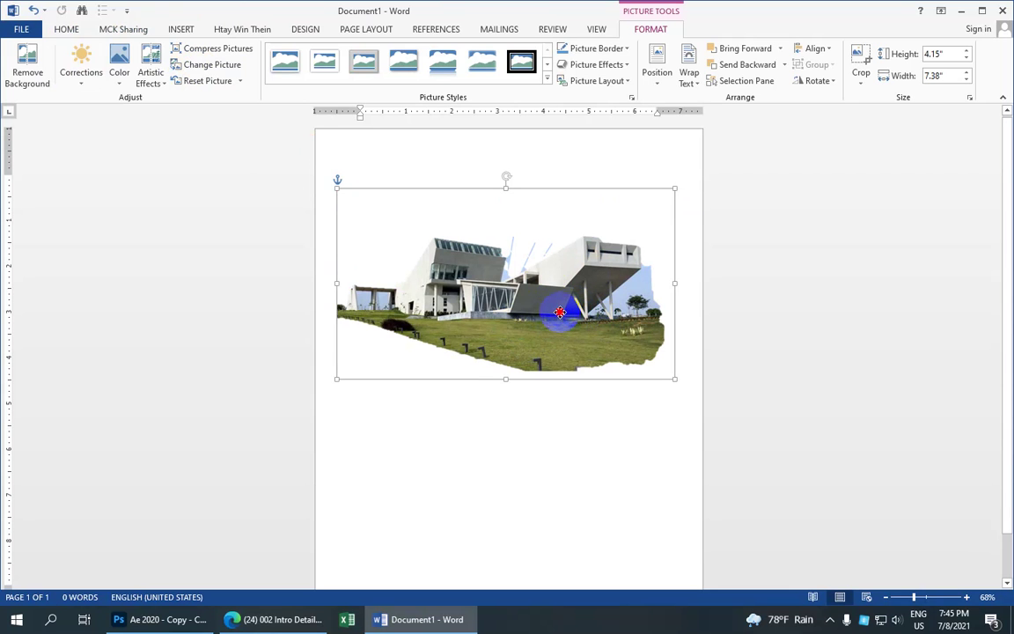
Nudge the photo down and apply the Brightness -20% Contrast +20% correction
drag(550, 309, 552, 333)
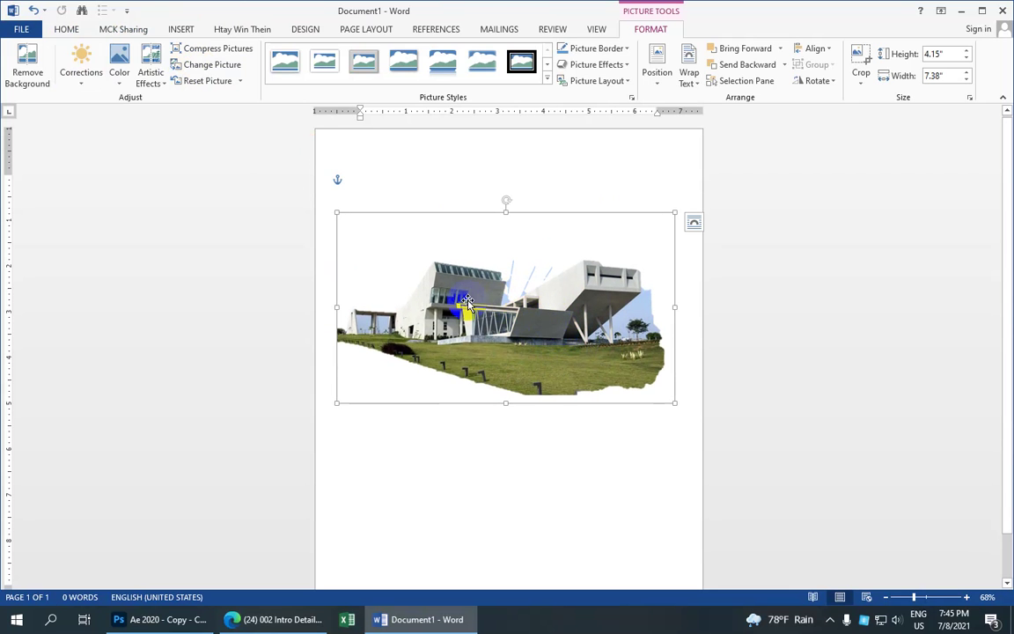
click(81, 84)
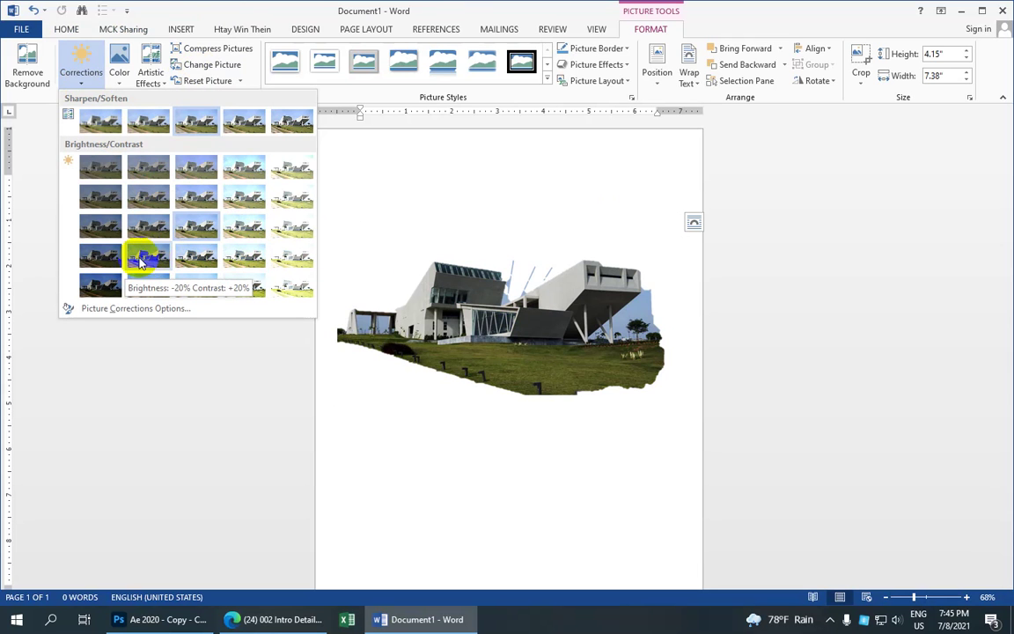
click(104, 257)
Shift the photo slightly and set its colour saturation to 400%
drag(489, 344, 499, 315)
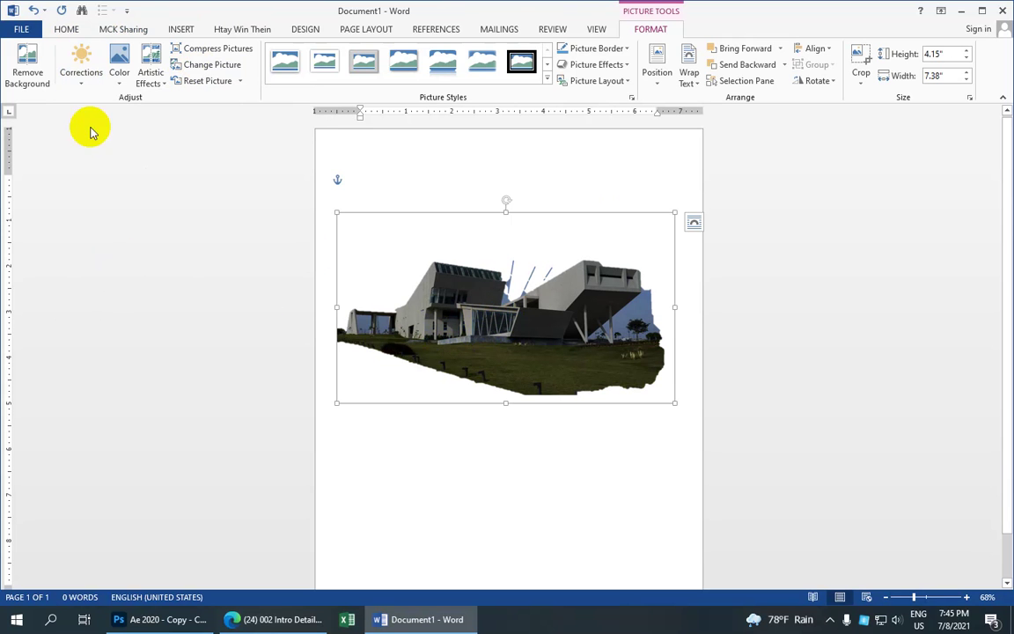
click(120, 81)
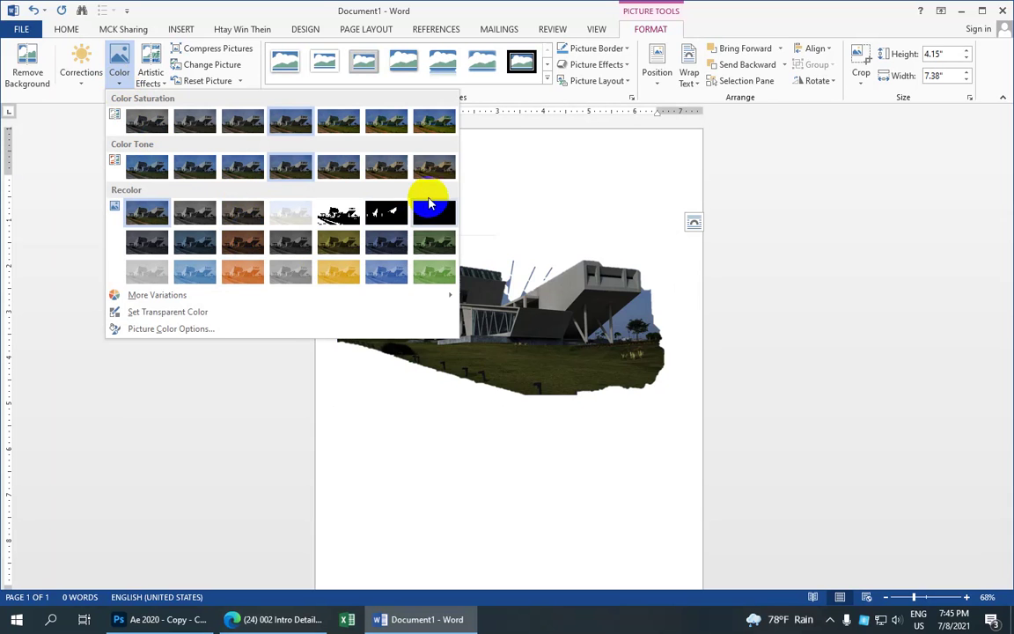
click(442, 124)
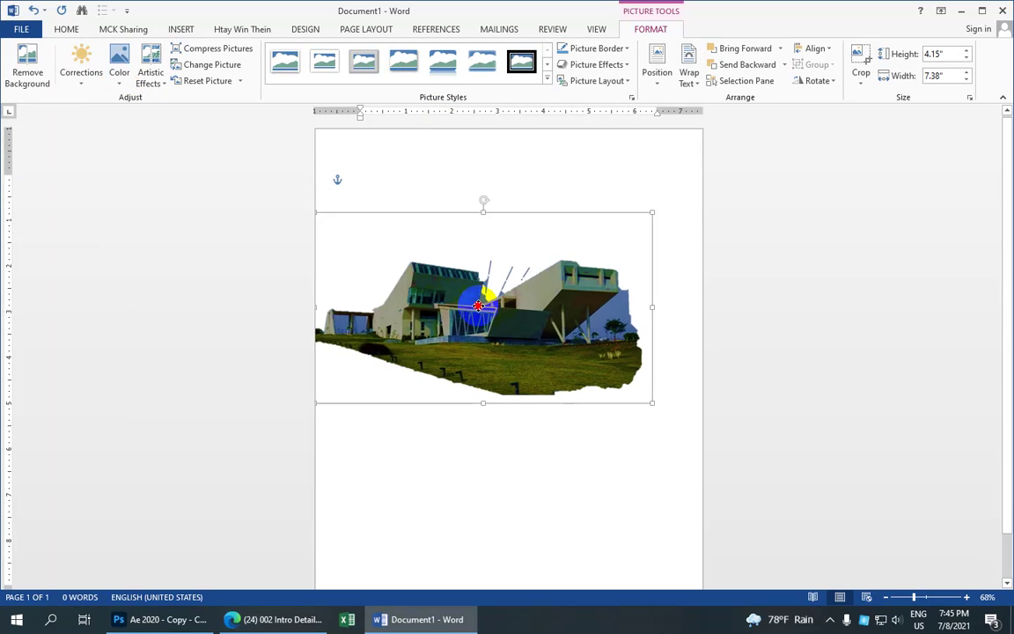
Resize the photo to 4.01" by 7.13" from the bottom-left corner and move it right
drag(478, 306, 486, 305)
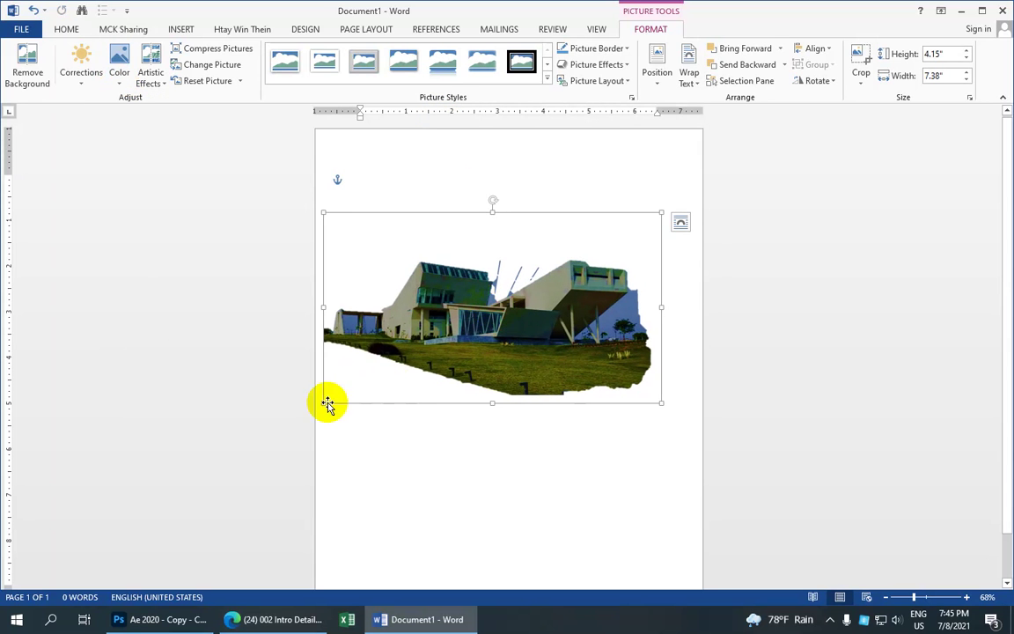
drag(324, 402, 332, 389)
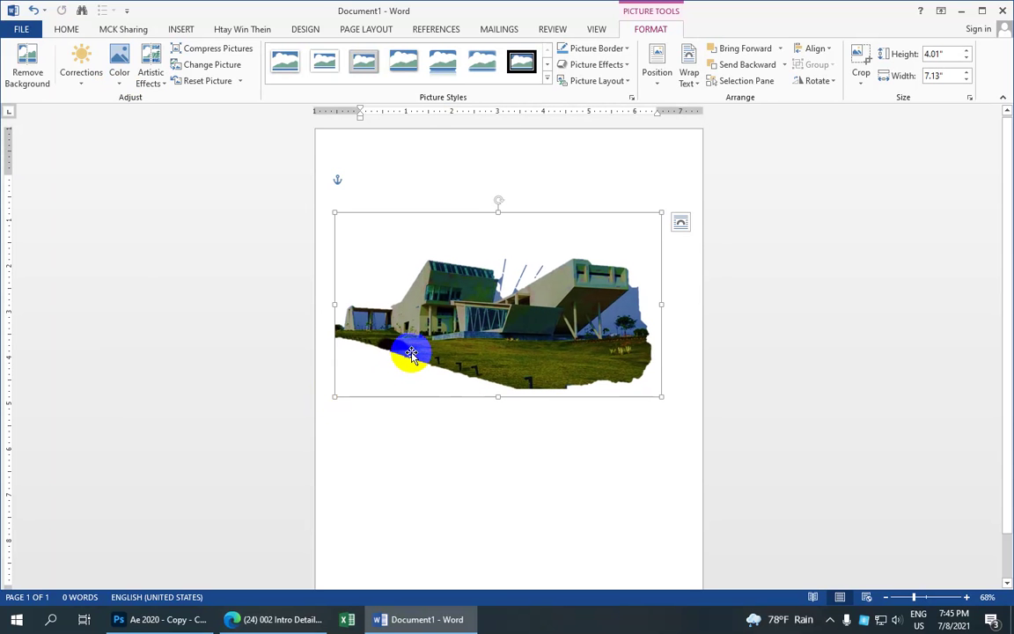
drag(401, 357, 432, 350)
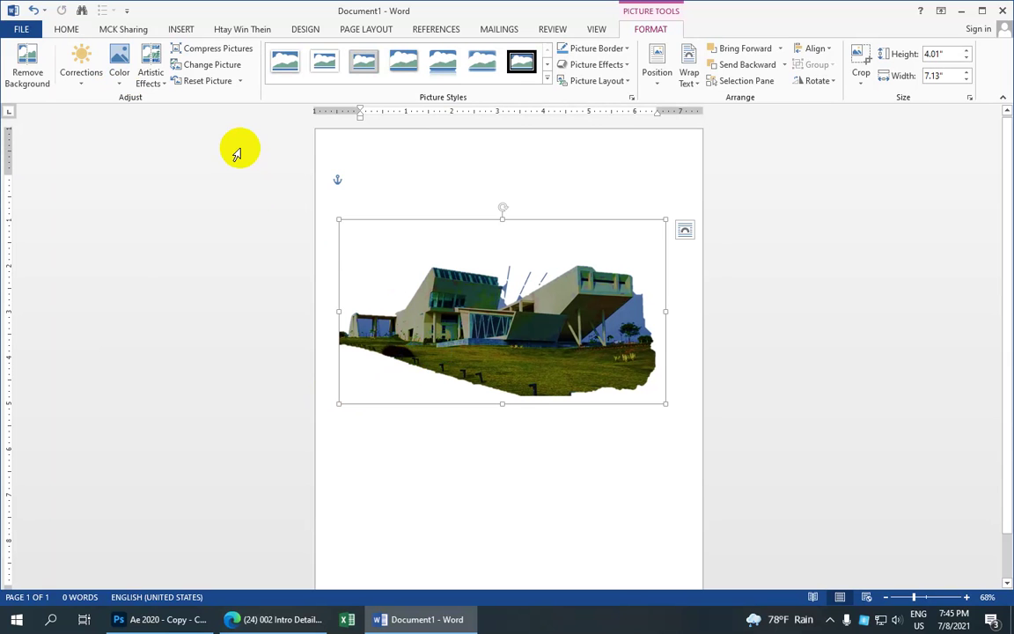
Apply an effect from the Artistic Effects gallery to the building photo and reselect it
click(166, 85)
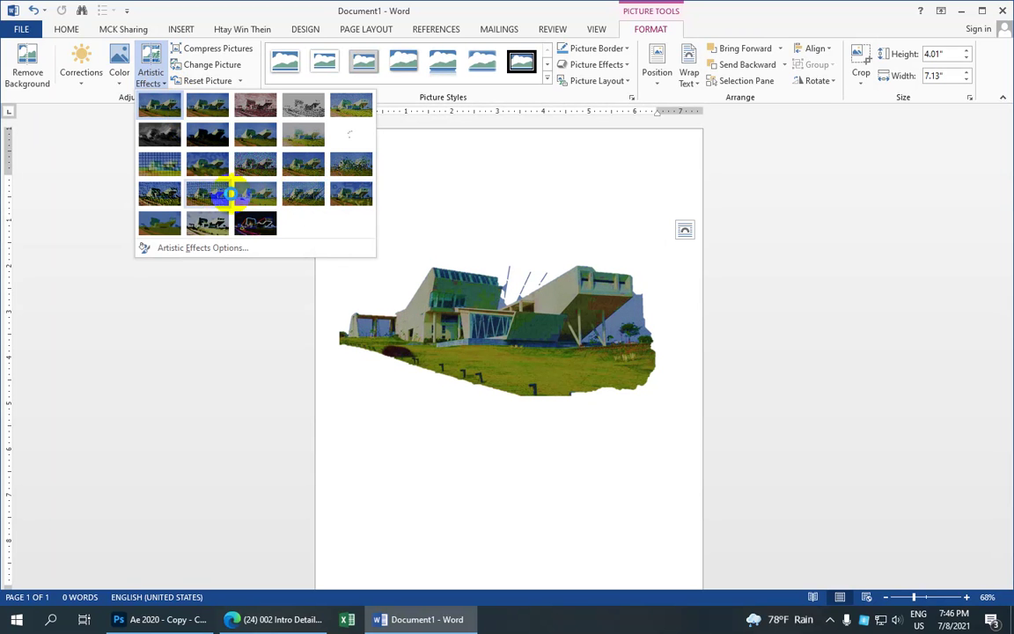
click(219, 199)
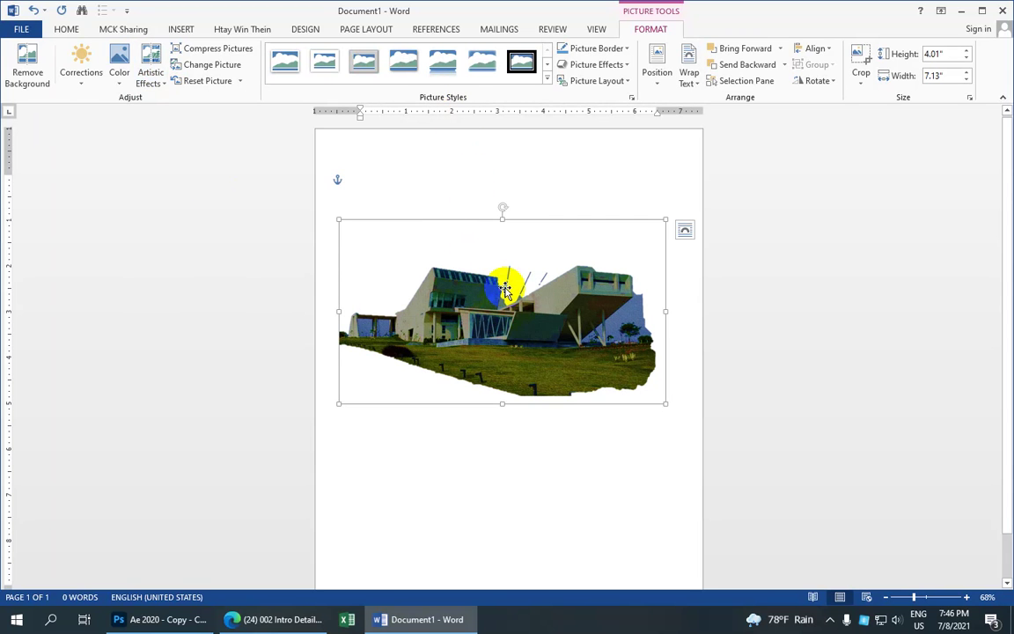
click(512, 325)
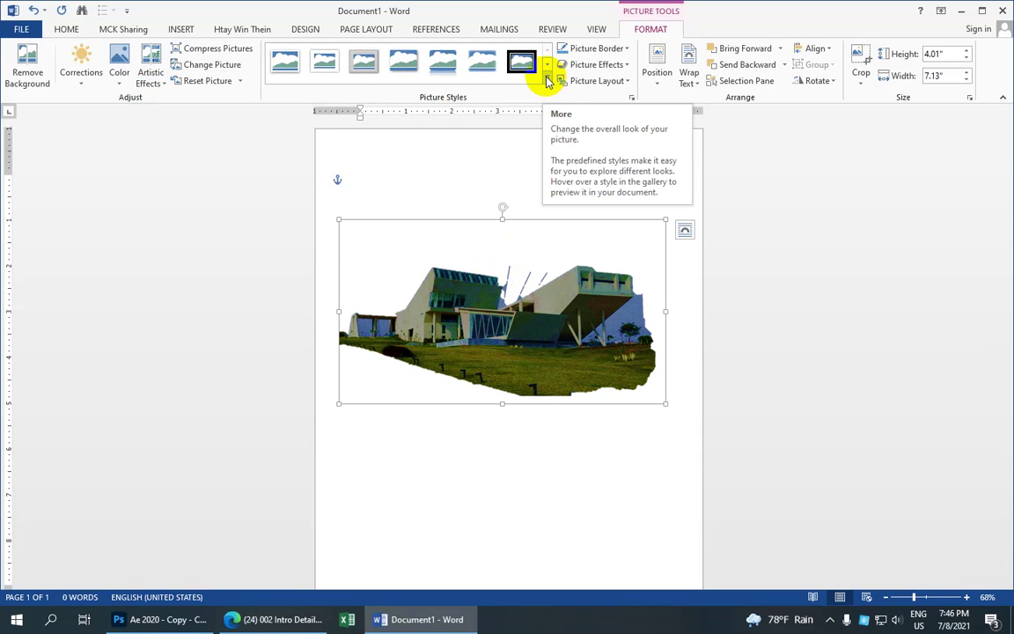
Apply a soft-edge style from the Picture Styles gallery, then shift the photo slightly down-right
click(546, 80)
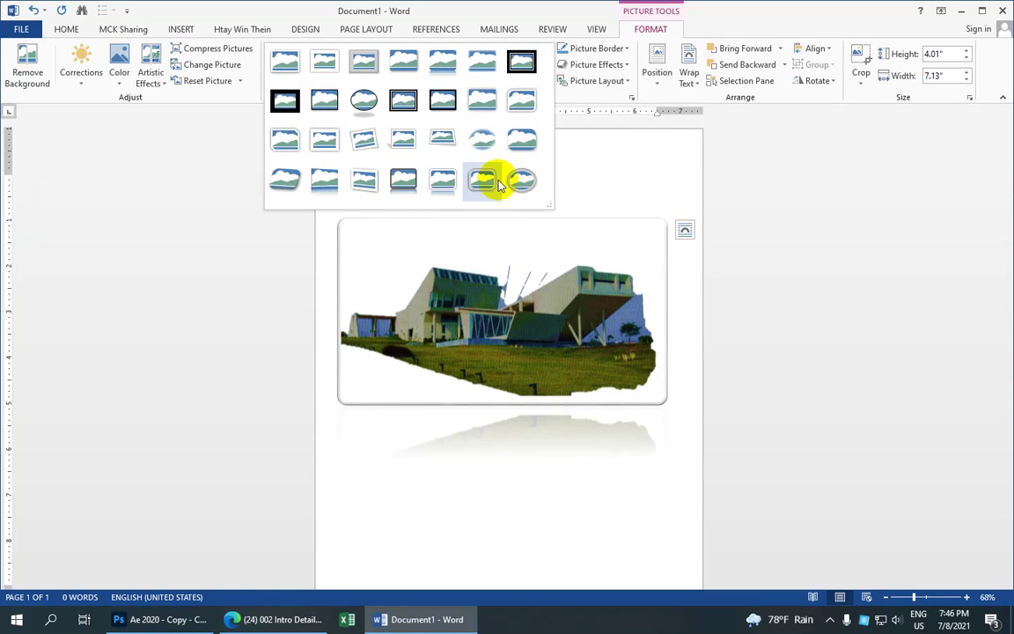
click(480, 102)
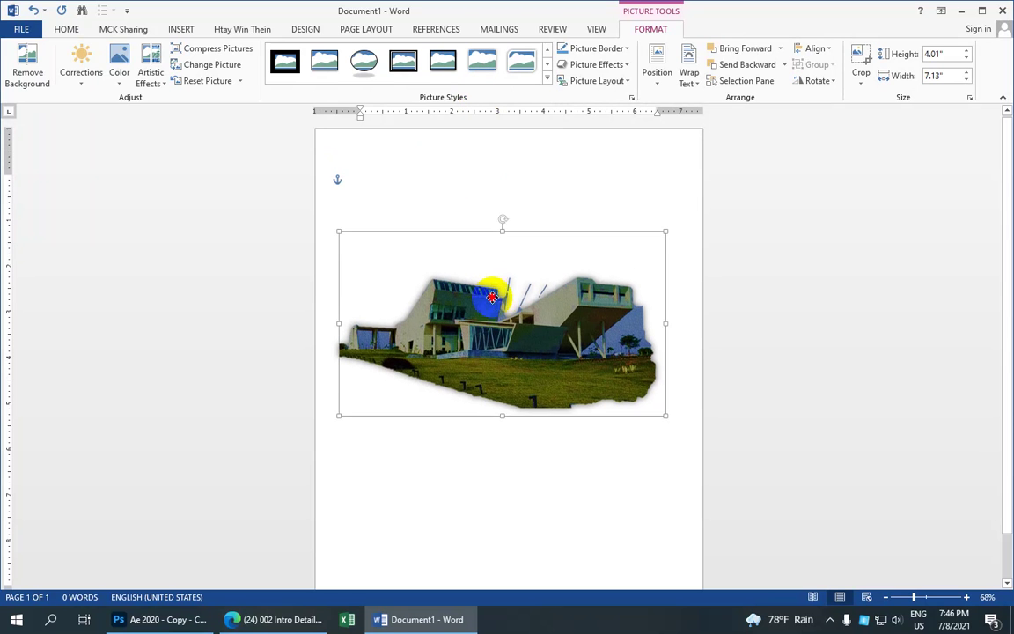
drag(490, 311, 499, 322)
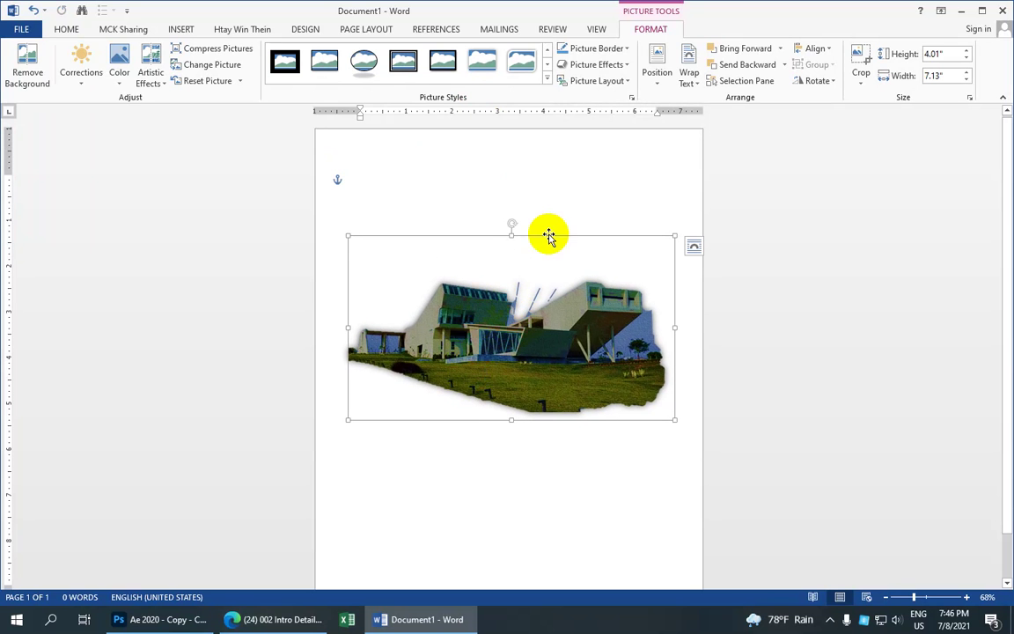
Give the building photo a Perspective 3-D Rotation preset and nudge it slightly left
click(628, 65)
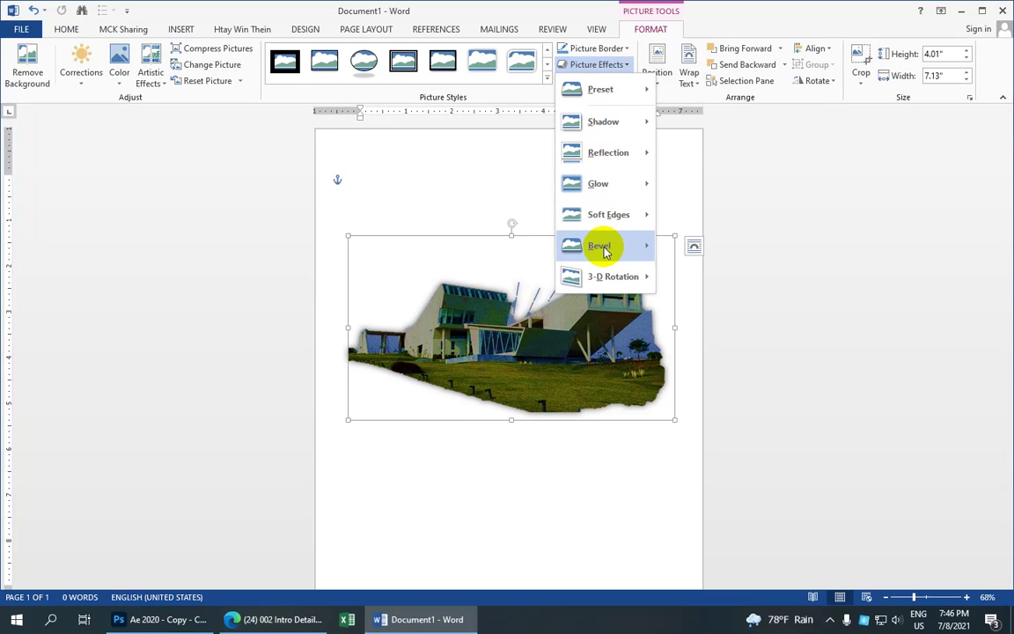
mouse_move(614, 253)
mouse_move(638, 278)
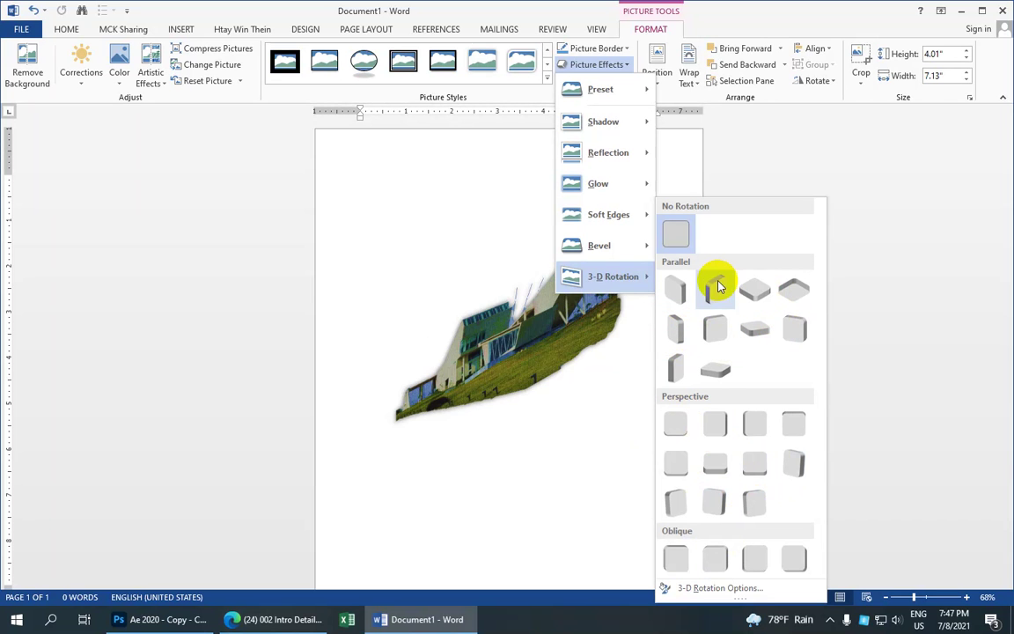
click(721, 423)
drag(583, 370, 570, 371)
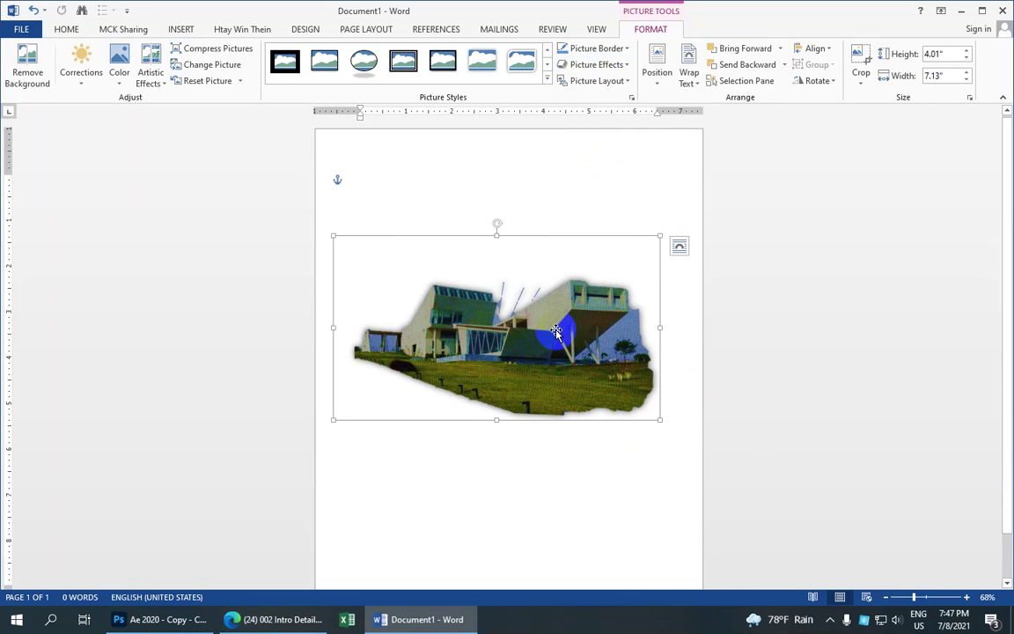
Set the building picture's border to No Outline
click(627, 50)
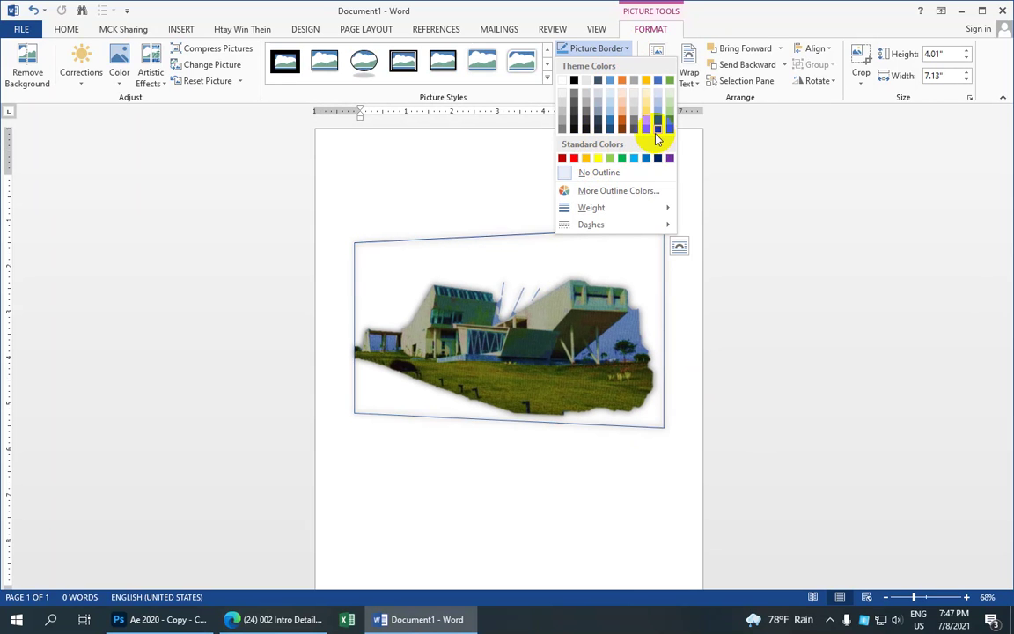
click(598, 174)
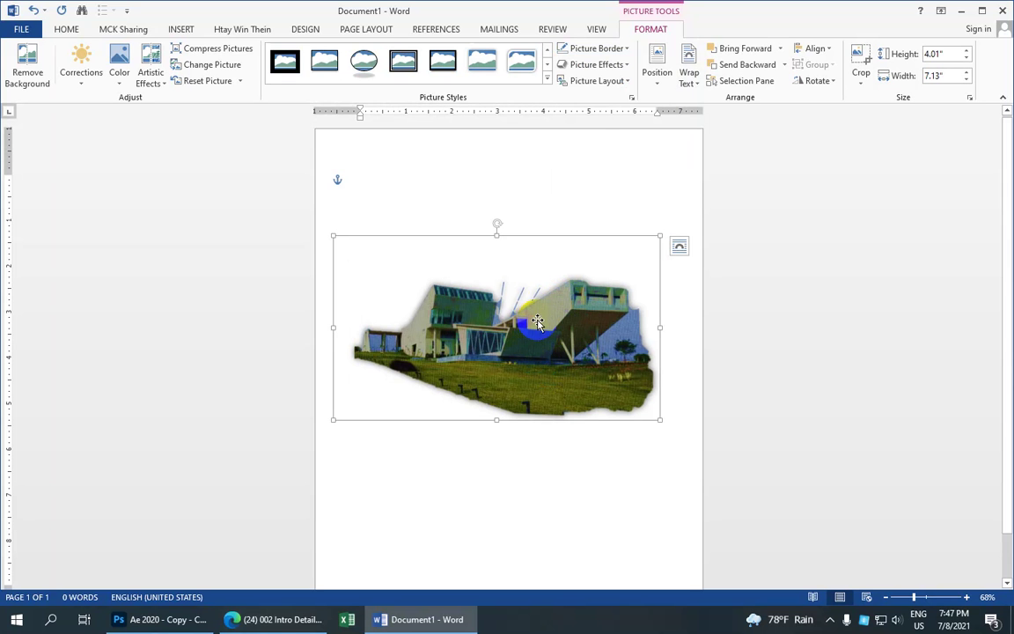
Convert the photo into a circular Bubble Picture List SmartArt layout
click(616, 82)
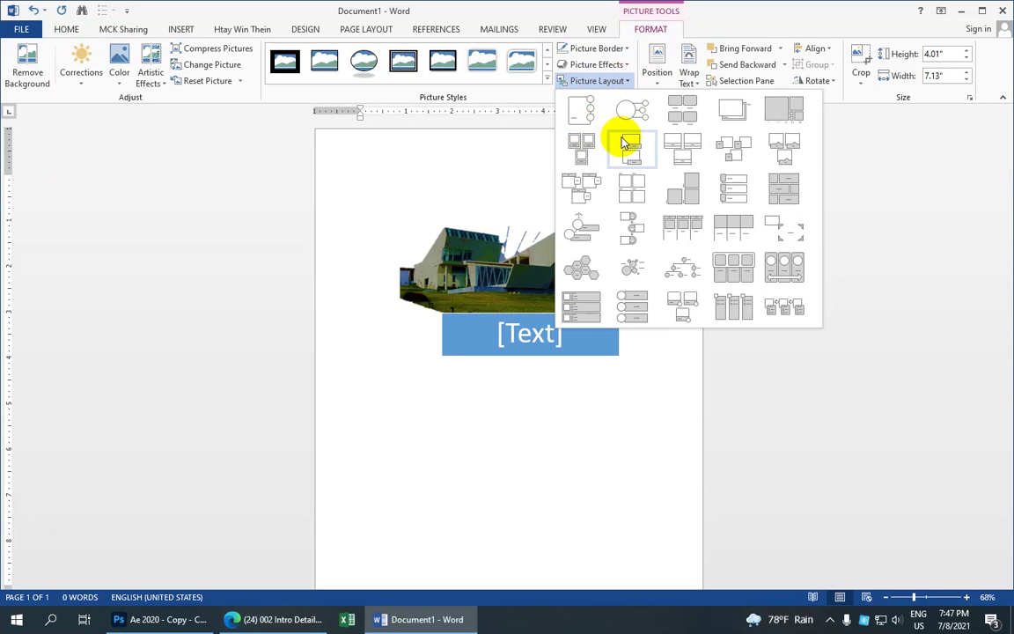
click(676, 136)
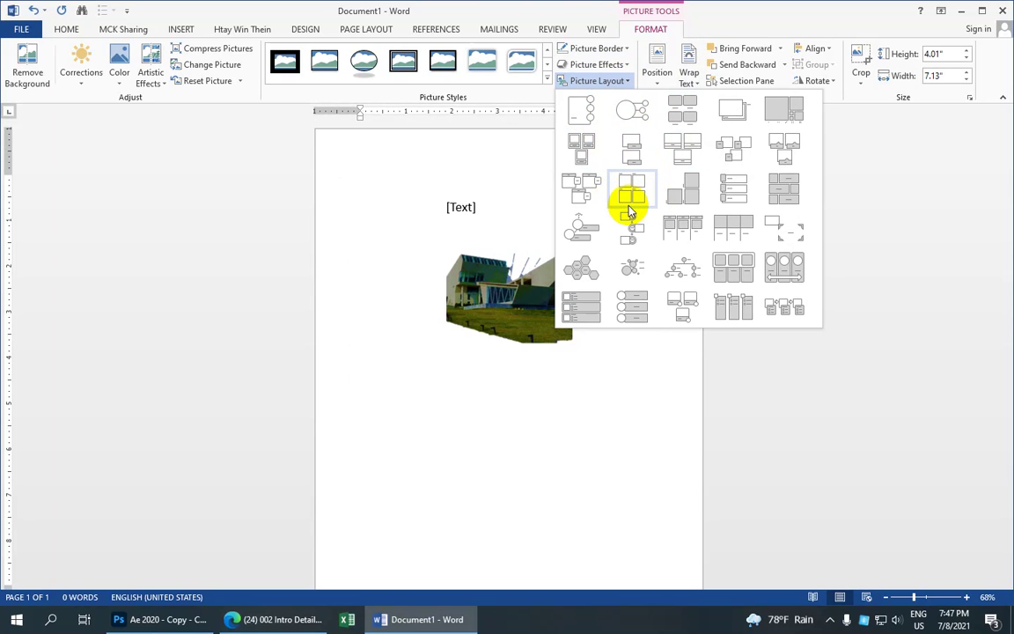
click(630, 268)
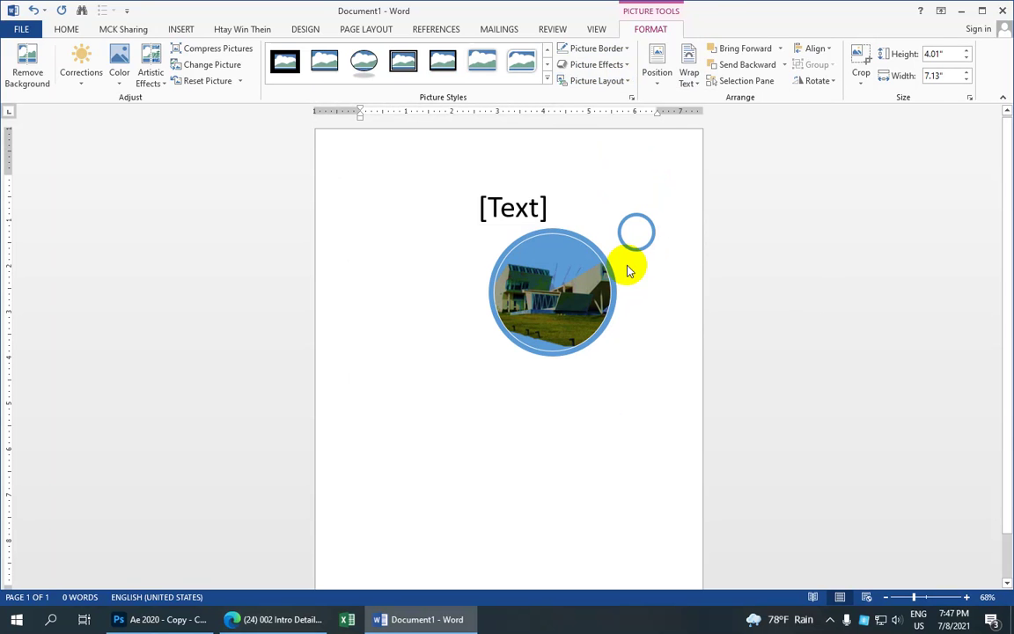
Type 'Ship' in the [Text] placeholder and move the SmartArt slightly down
click(526, 211)
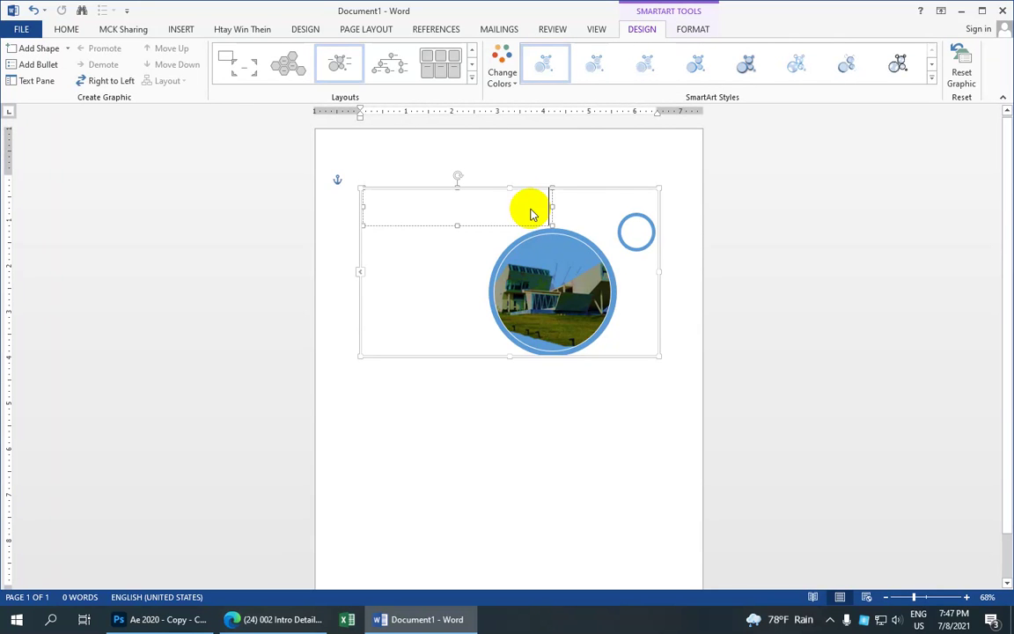
text(Ship)
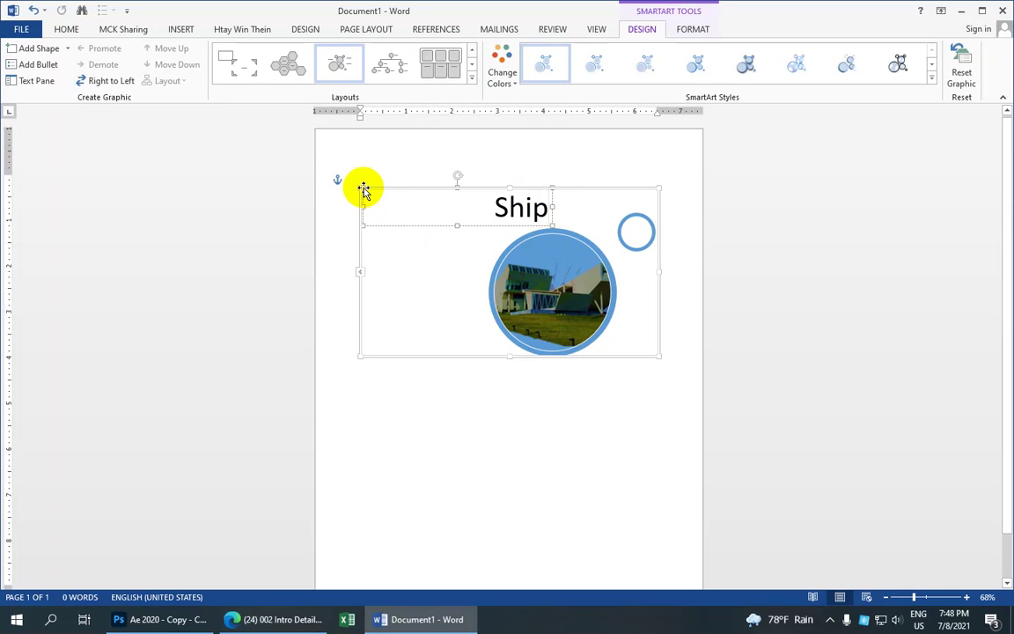
drag(363, 190, 362, 211)
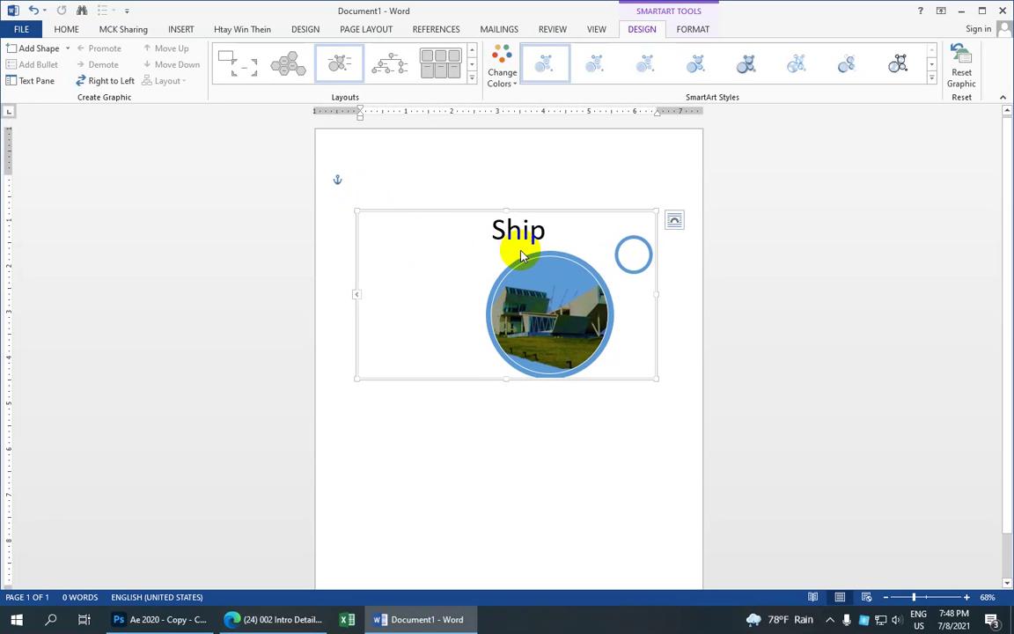
Shrink the Ship label box to fit the word and tilt it clockwise
click(545, 235)
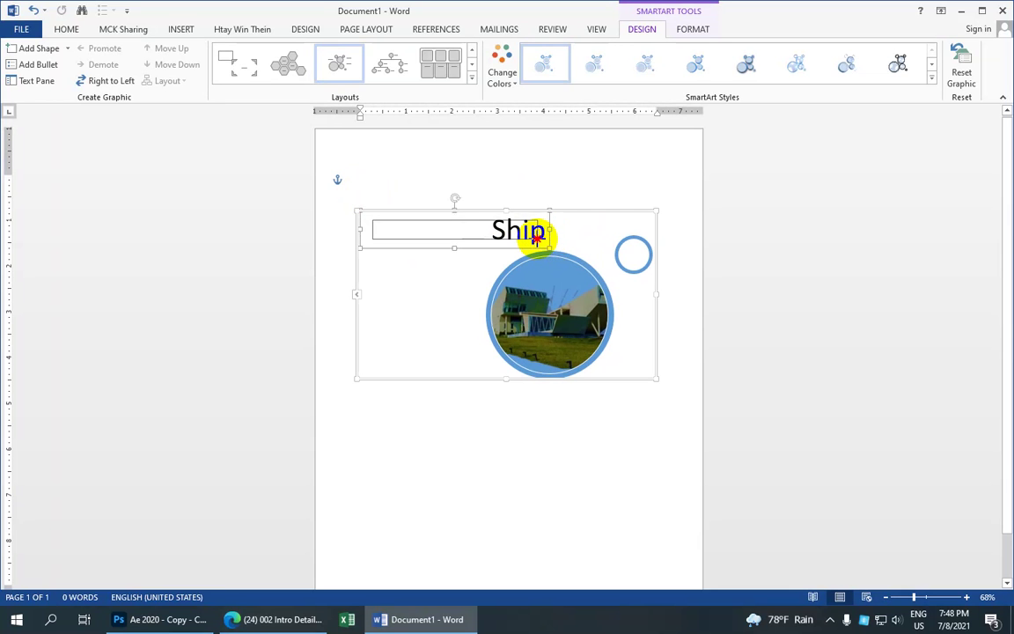
drag(546, 245, 536, 239)
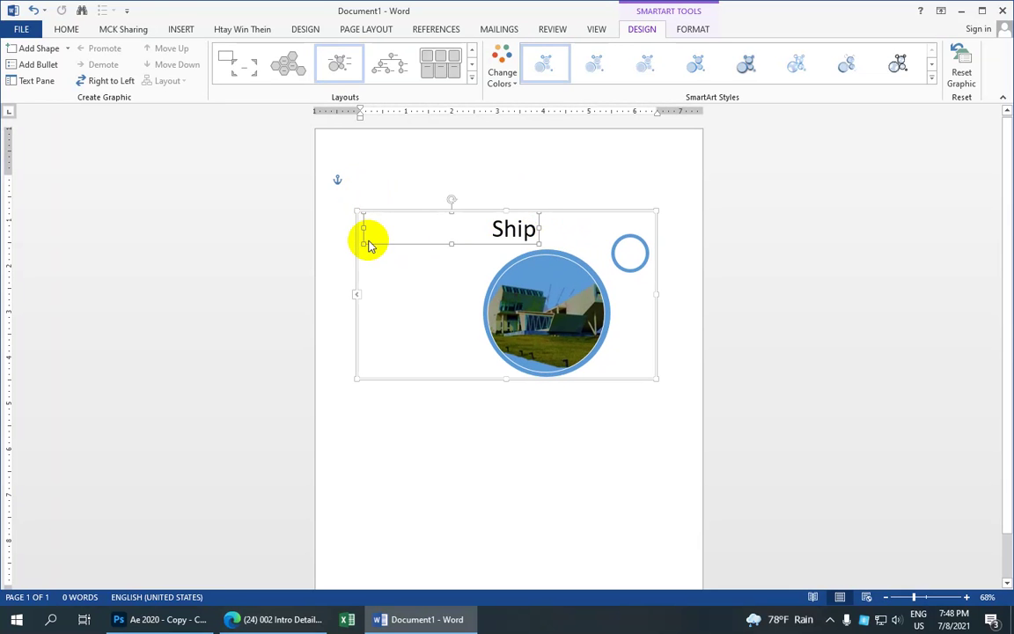
drag(364, 242, 431, 250)
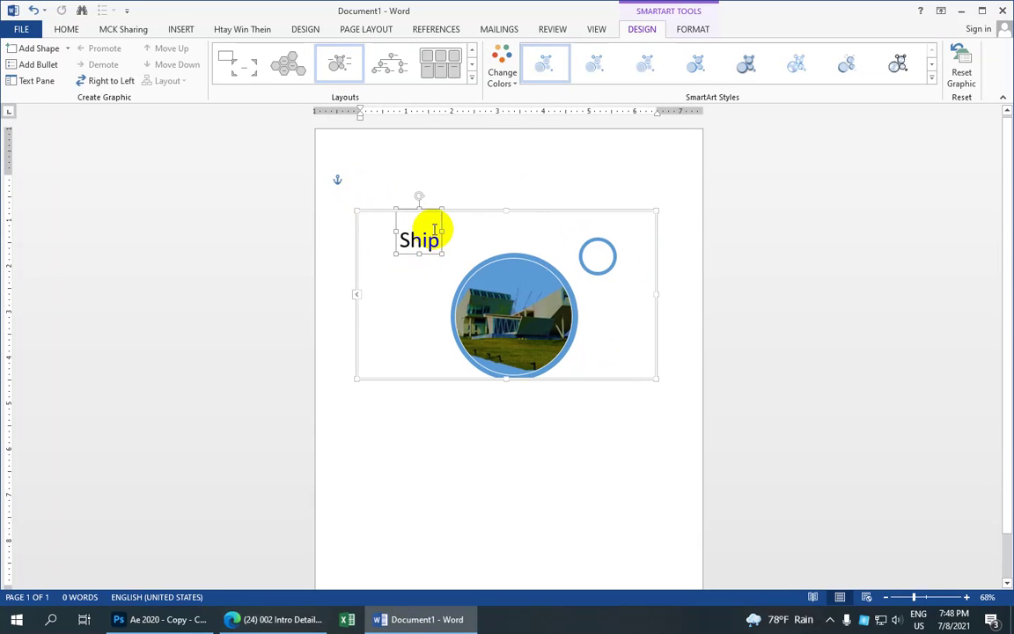
drag(419, 195, 437, 255)
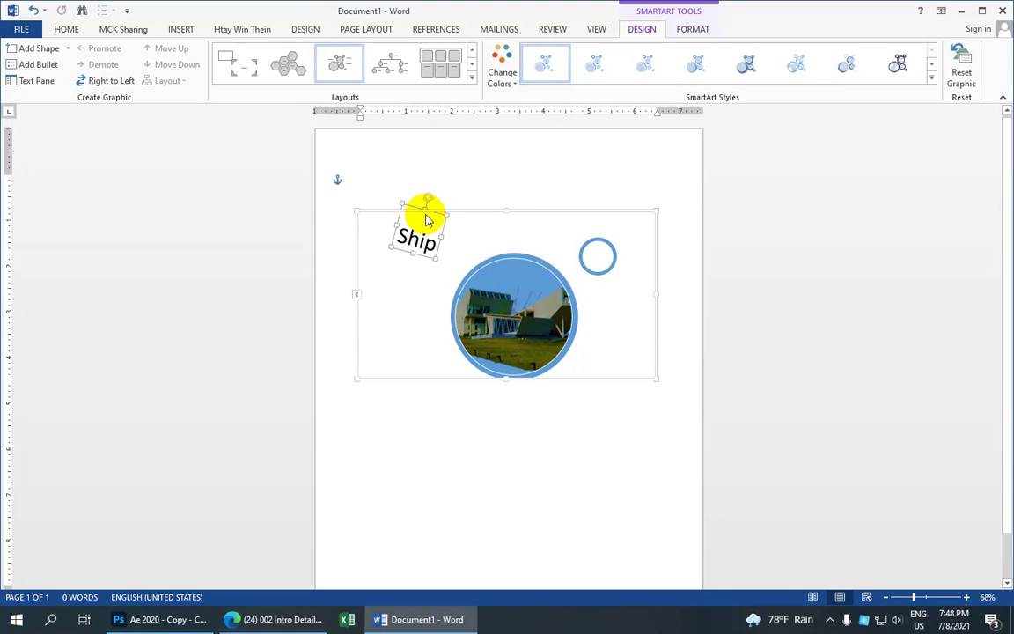
click(529, 333)
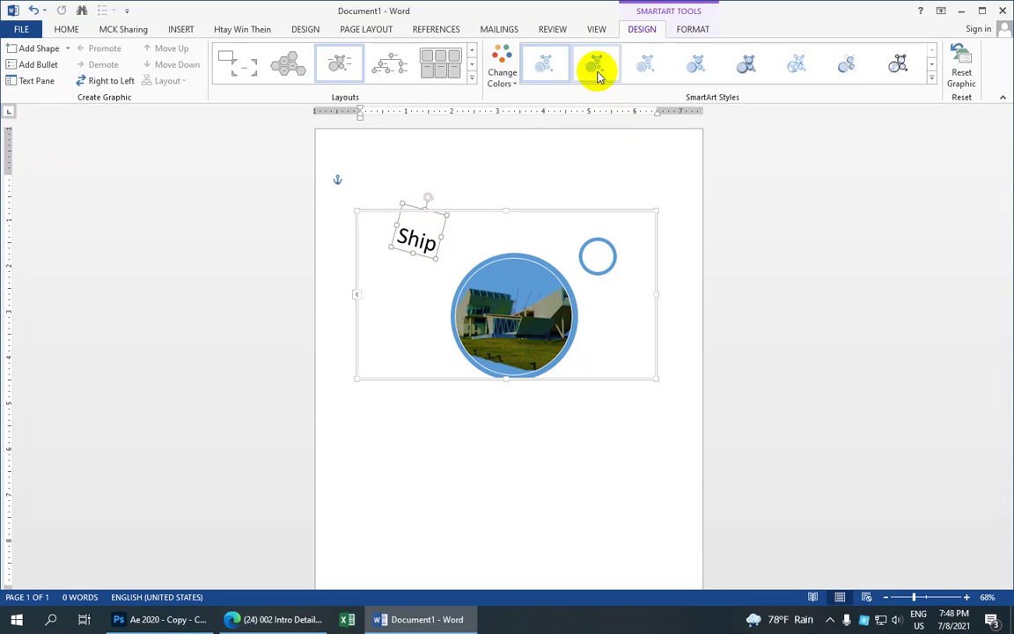
Apply the Bird's Eye Scene 3-D SmartArt style and drag the building upward within the oval
click(931, 77)
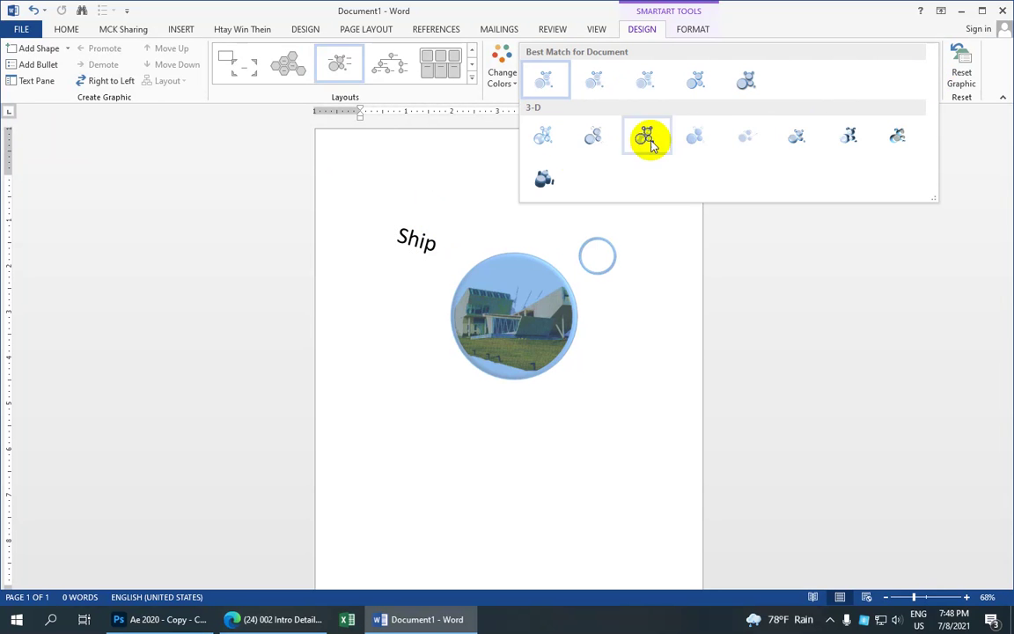
click(544, 180)
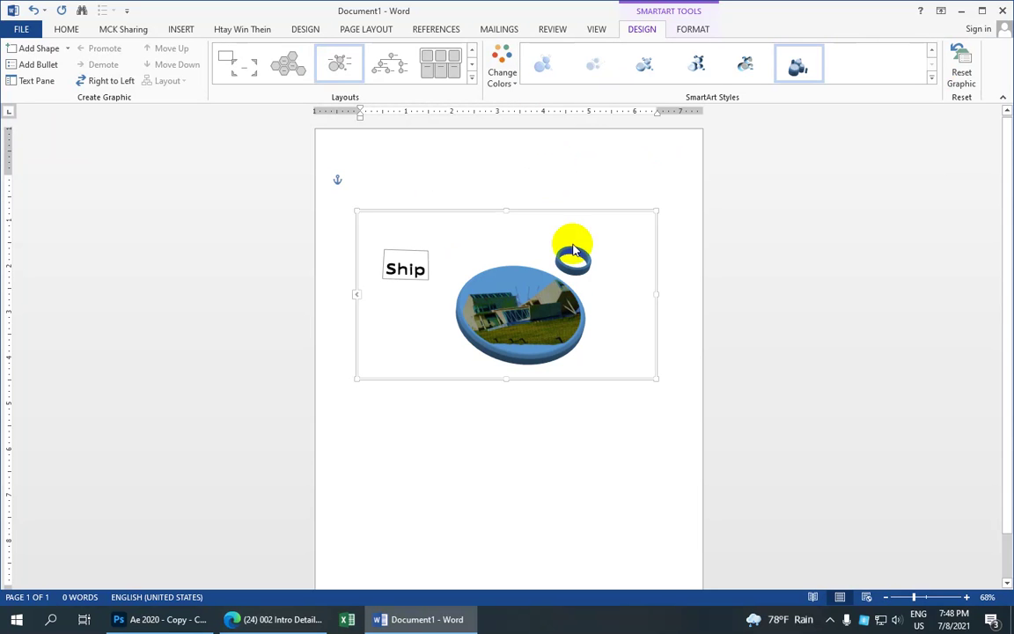
click(526, 304)
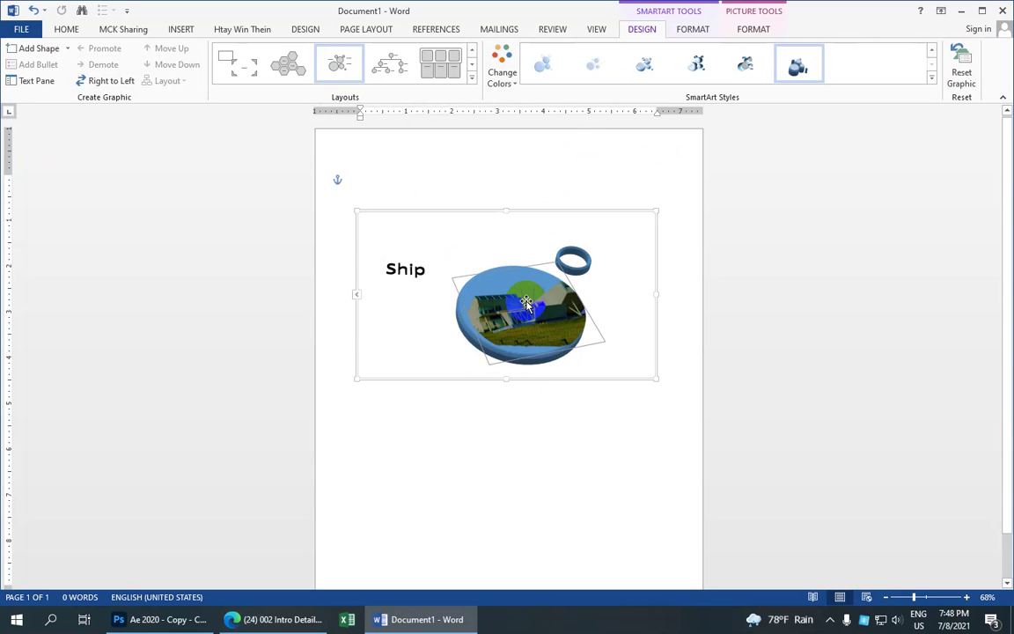
mouse_move(528, 302)
mouse_down()
mouse_move(542, 313)
mouse_move(528, 264)
mouse_up()
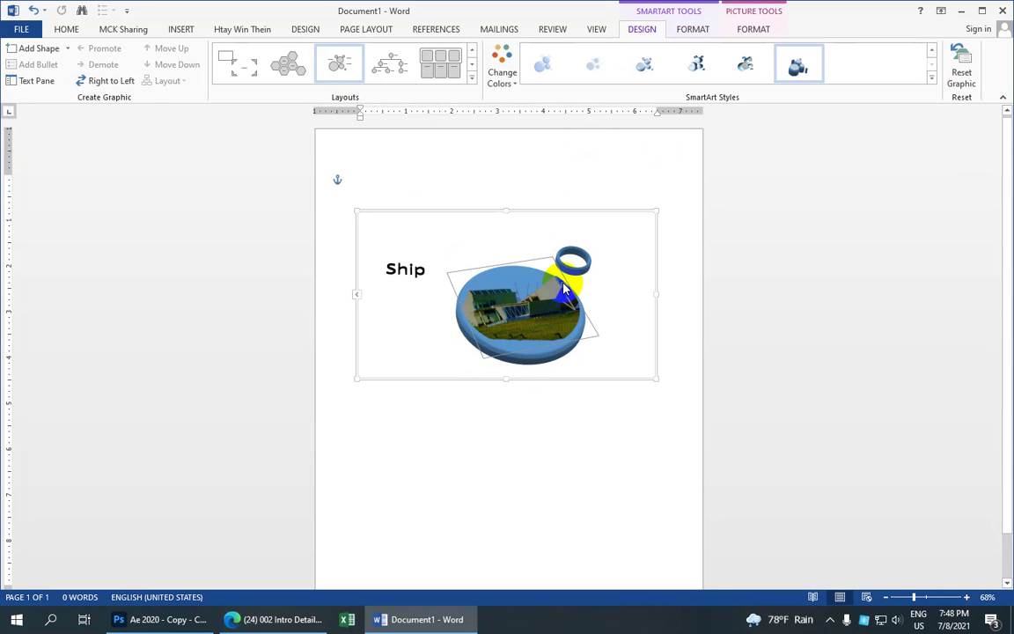
click(545, 238)
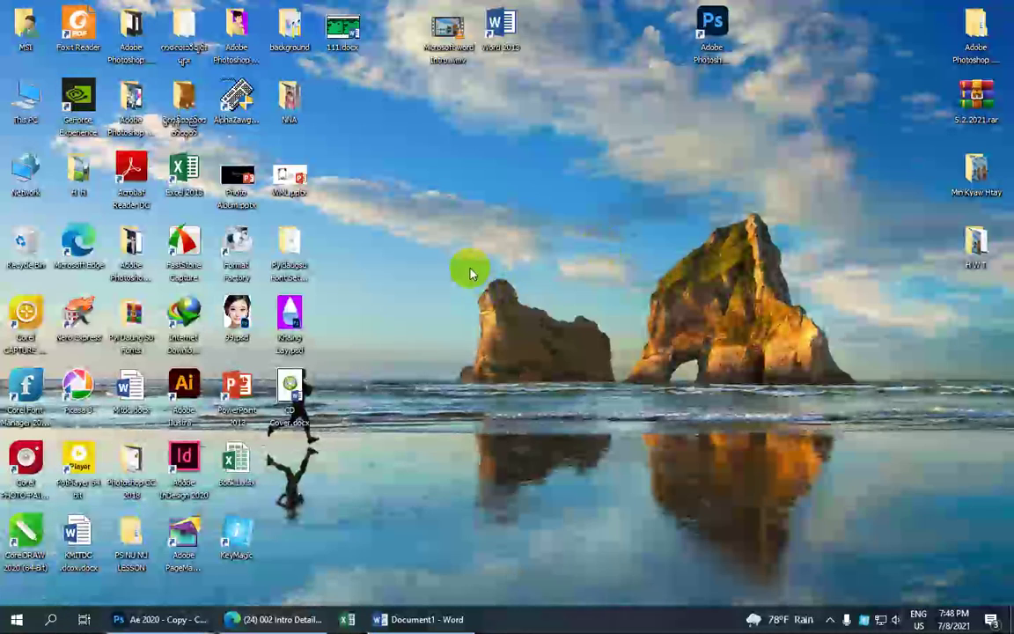
right_click(470, 271)
click(508, 342)
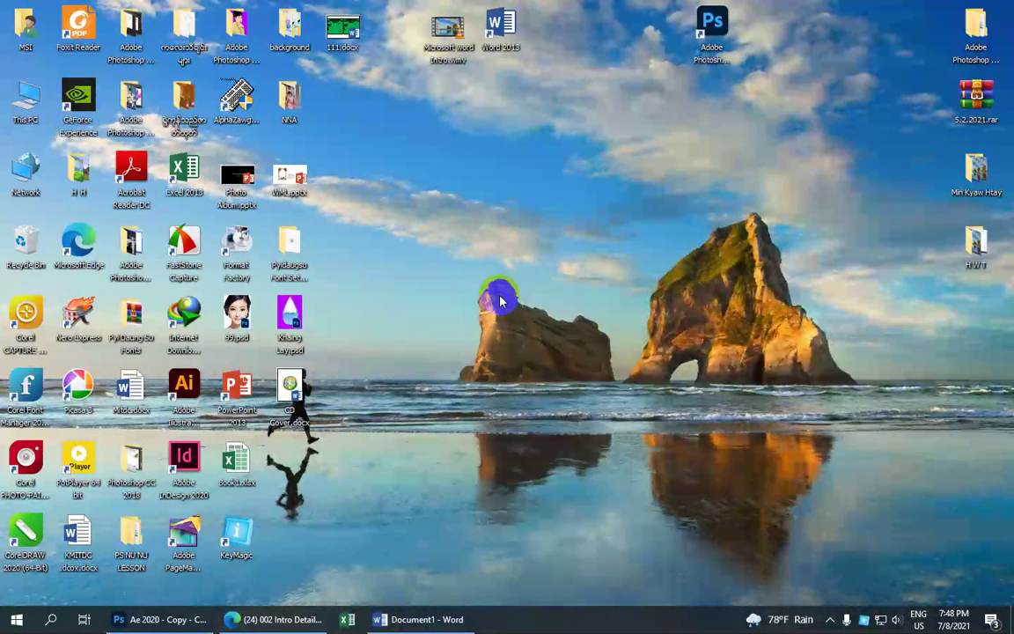
right_click(496, 265)
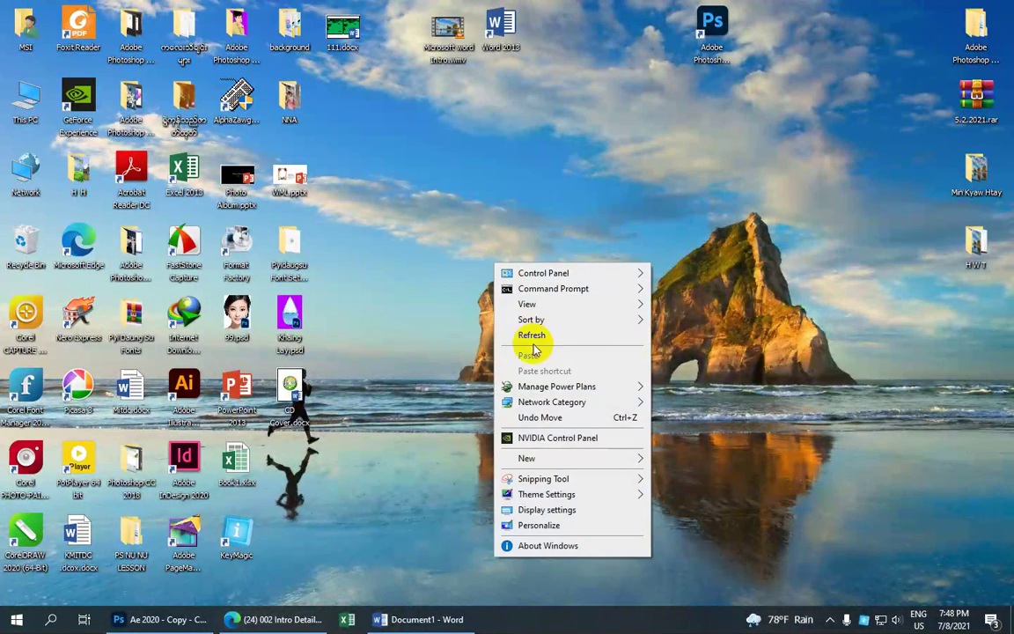
click(483, 227)
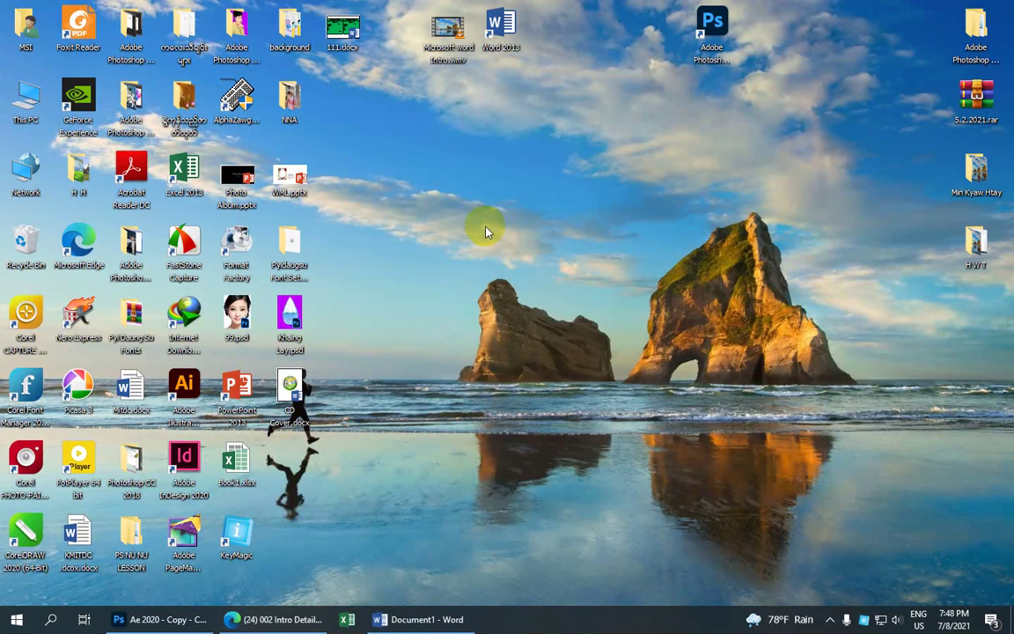